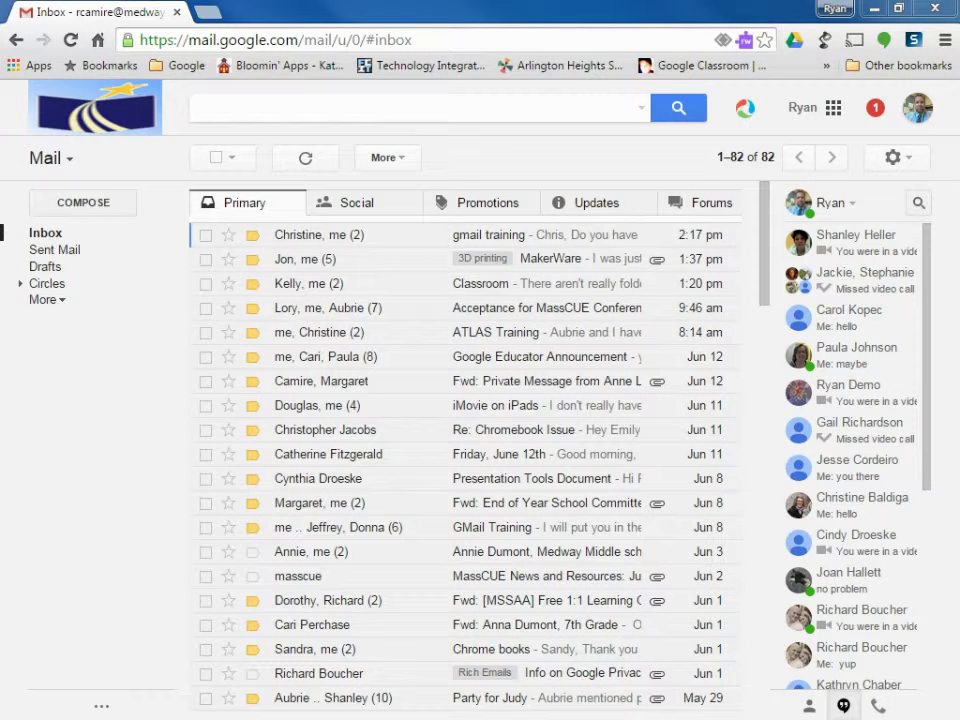
pyautogui.hotkey('alt', 'Tab')
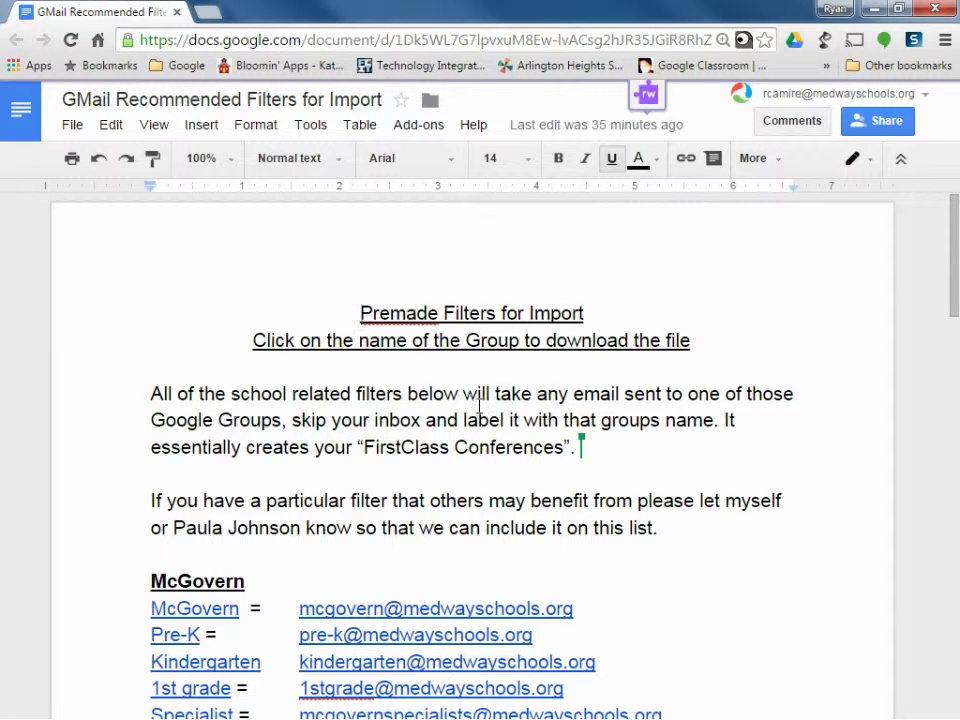
pyautogui.scroll(-3, 437, 403)
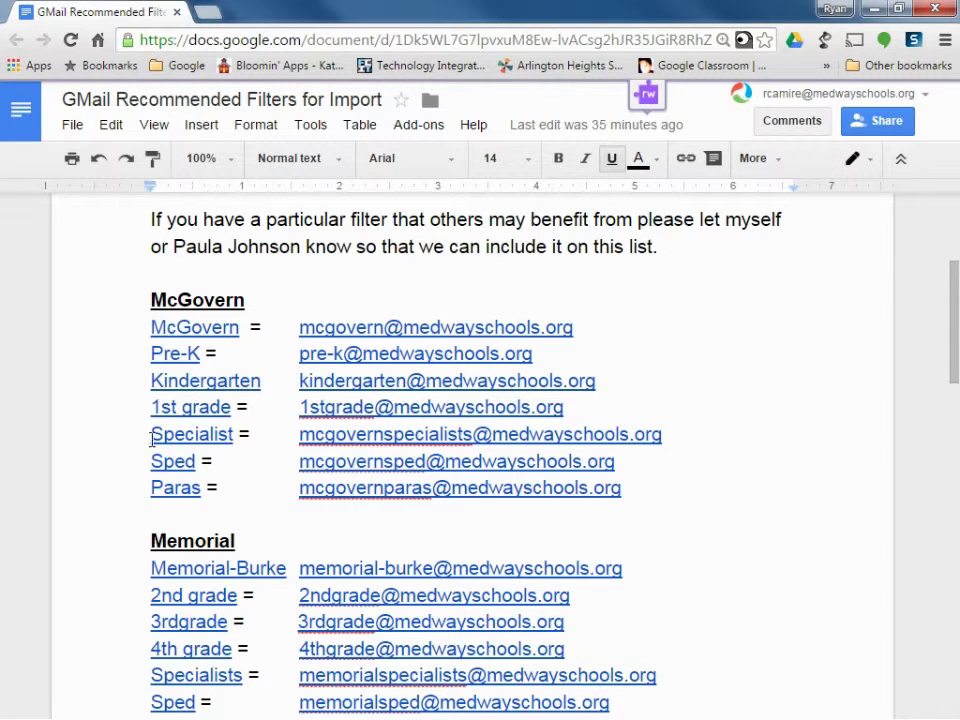
pyautogui.scroll(-8, 185, 352)
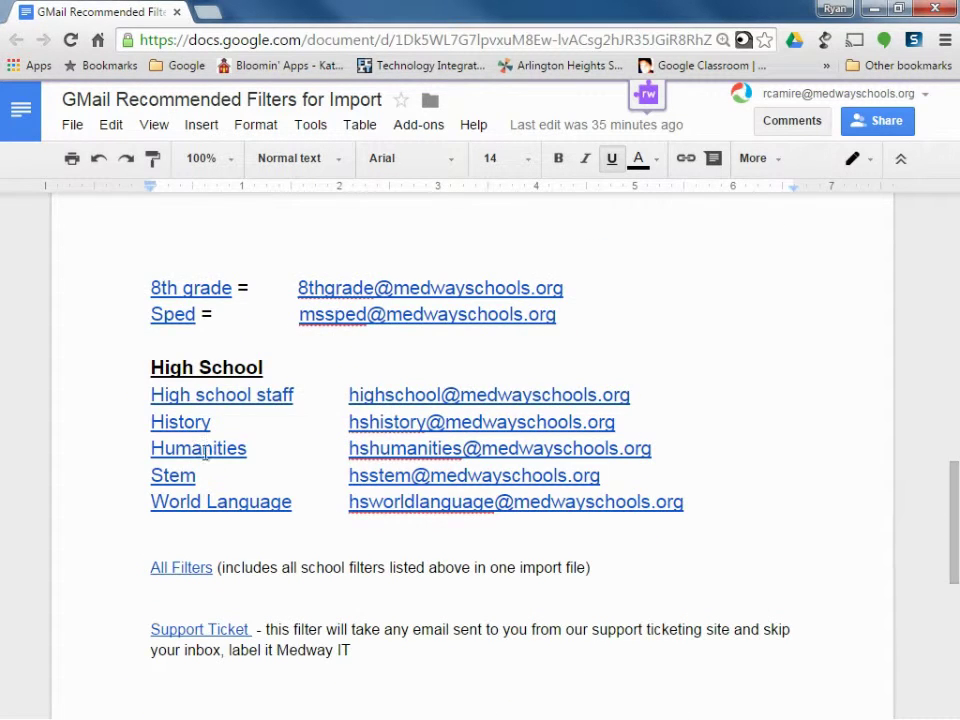
pyautogui.click(191, 394)
pyautogui.click(166, 475)
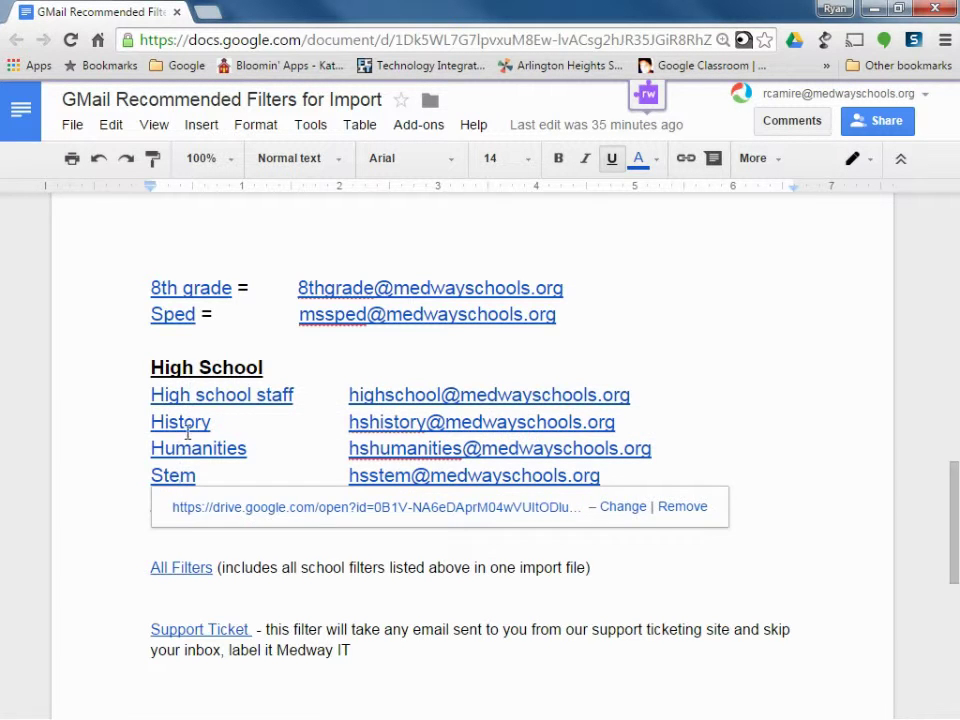
pyautogui.click(189, 393)
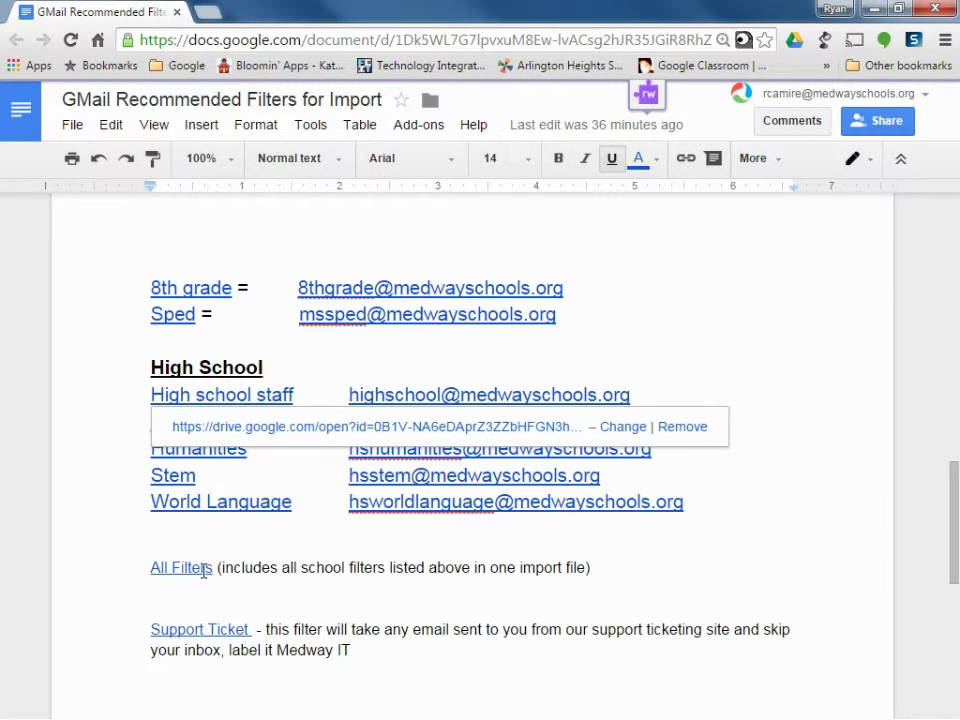
pyautogui.moveTo(210, 568); pyautogui.dragTo(163, 572)
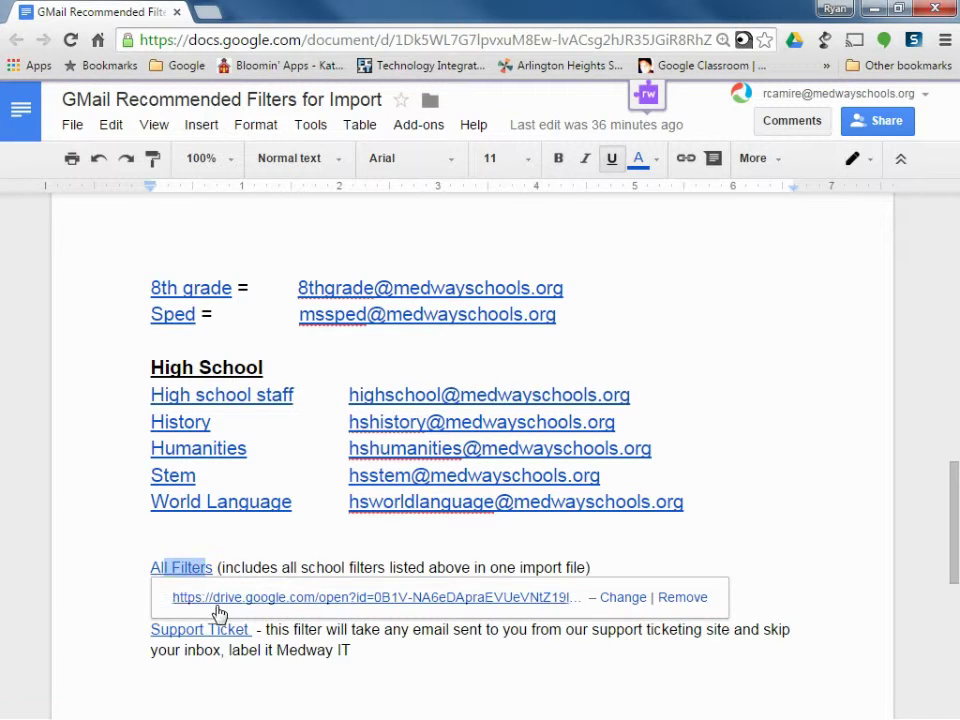
# Scroll up to the McGovern section and bring up the Pre-K filter link's details
pyautogui.scroll(1, 191, 484)
pyautogui.scroll(7, 191, 484)
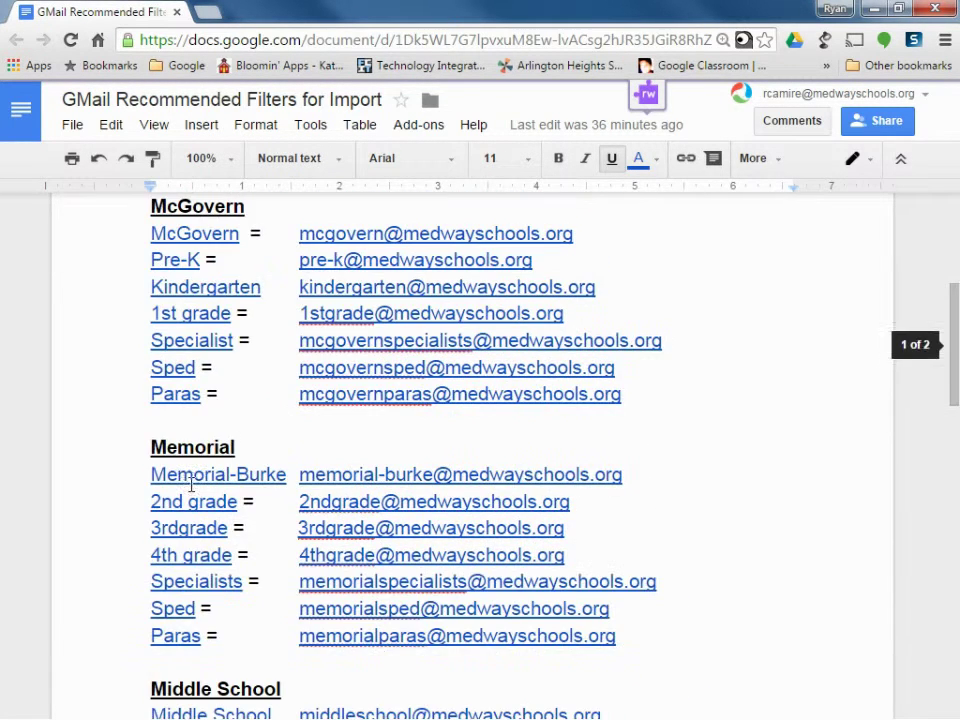
pyautogui.scroll(2, 200, 323)
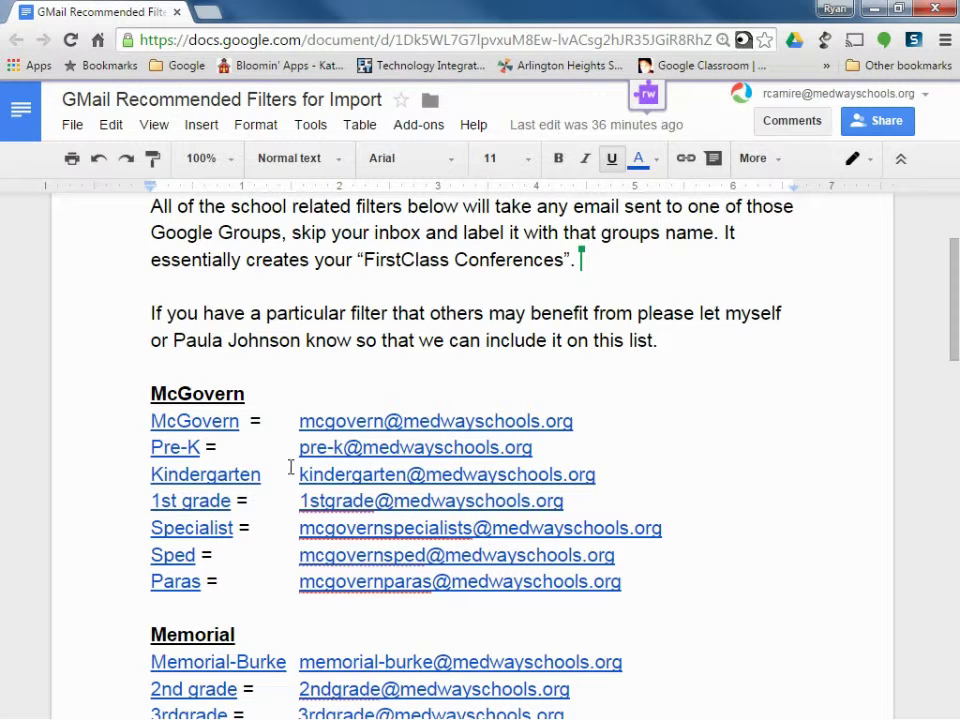
pyautogui.click(173, 449)
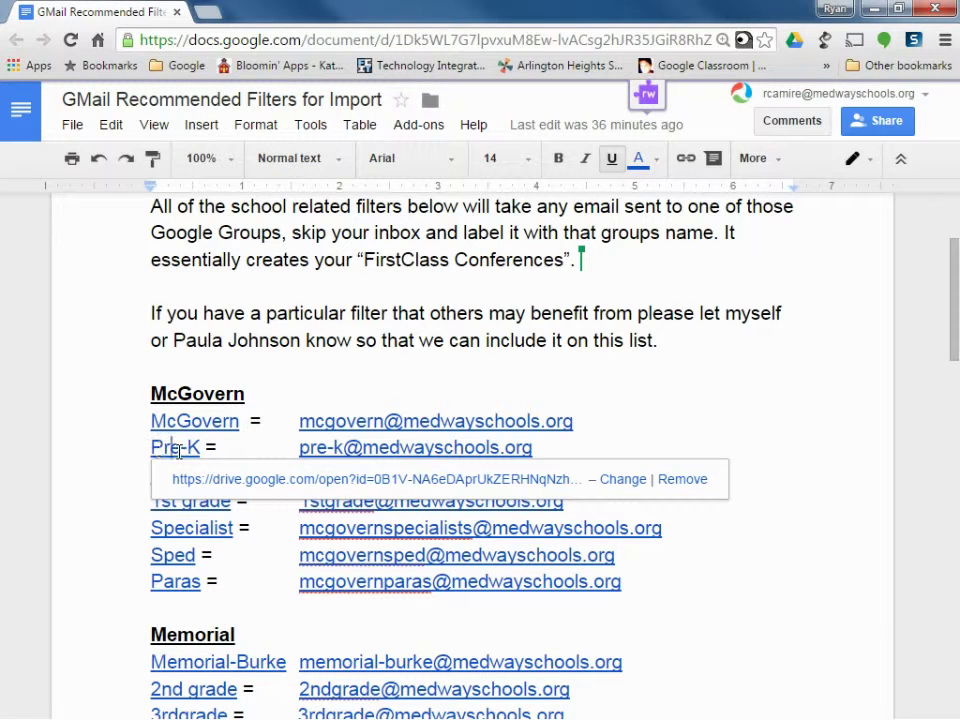
# Open the Pre-K Drive link in a new tab and download prek.xml
pyautogui.click(233, 487)
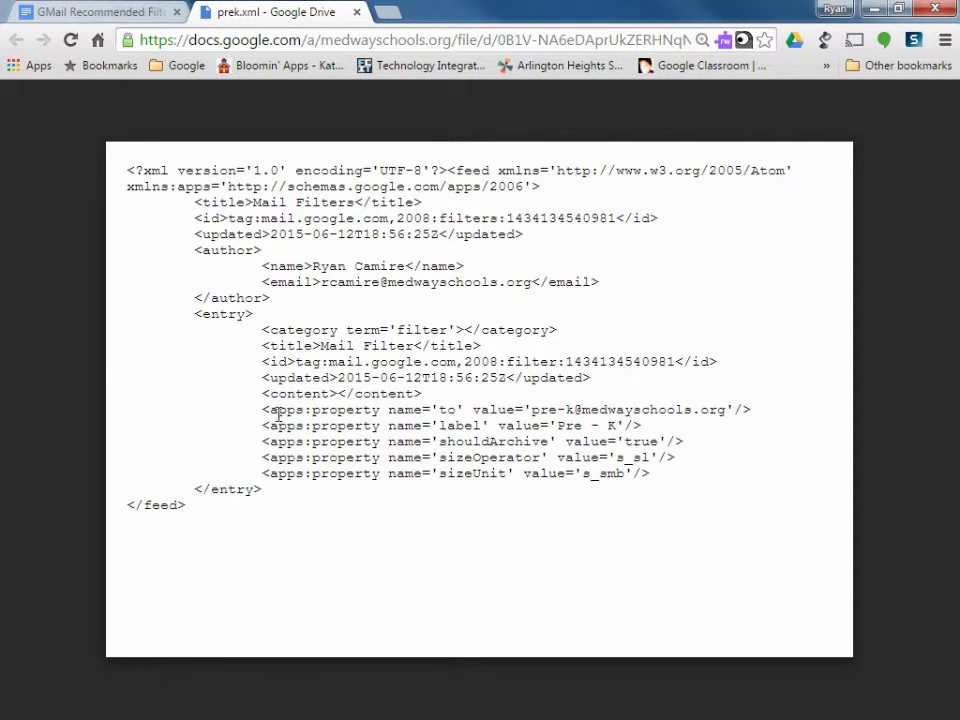
pyautogui.click(530, 101)
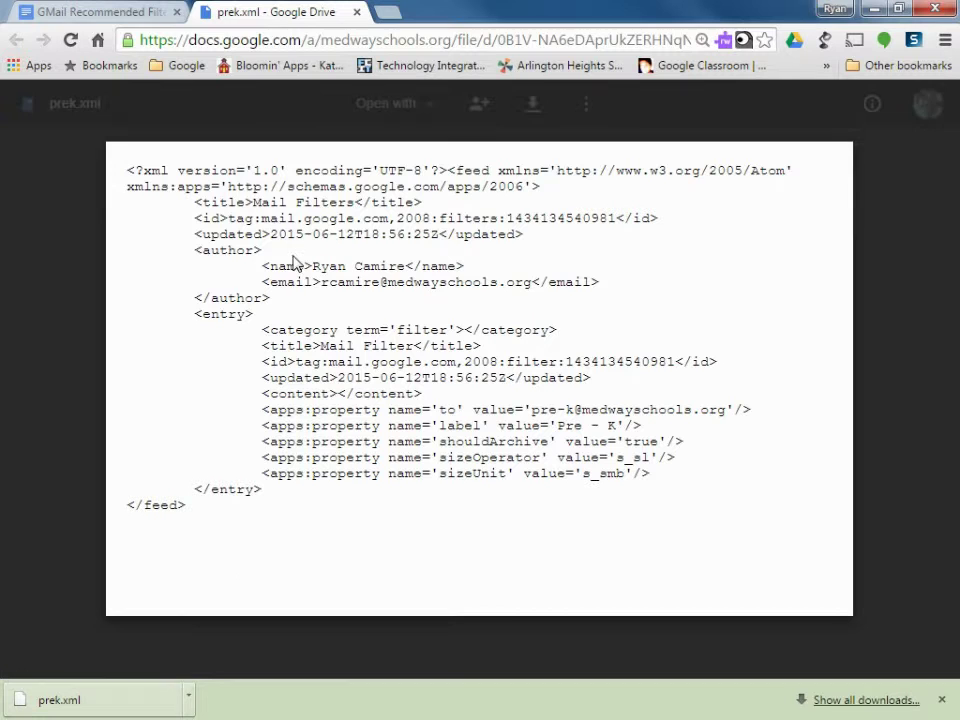
# Close the Drive tab, dismiss the Pre-K link popup, and switch back to Gmail
pyautogui.click(357, 13)
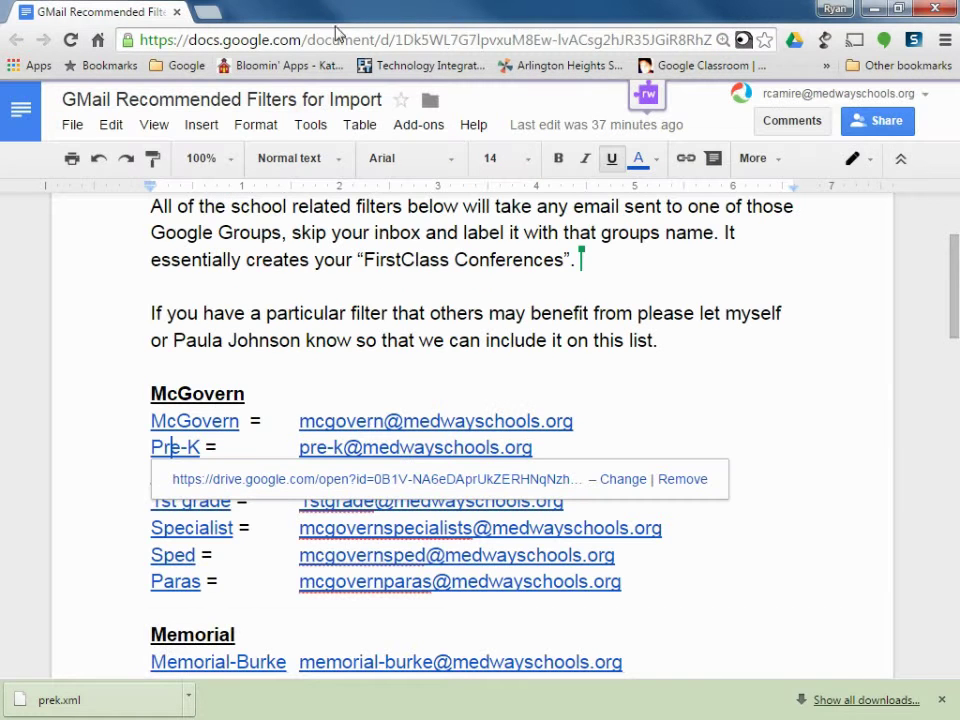
pyautogui.scroll(2, 502, 413)
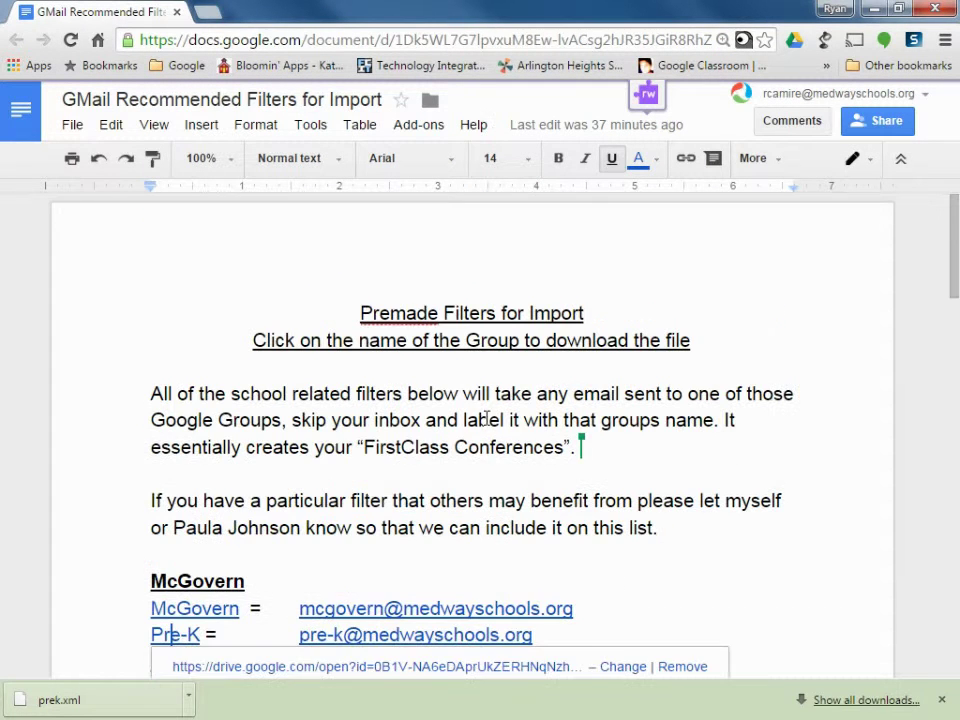
pyautogui.click(477, 420)
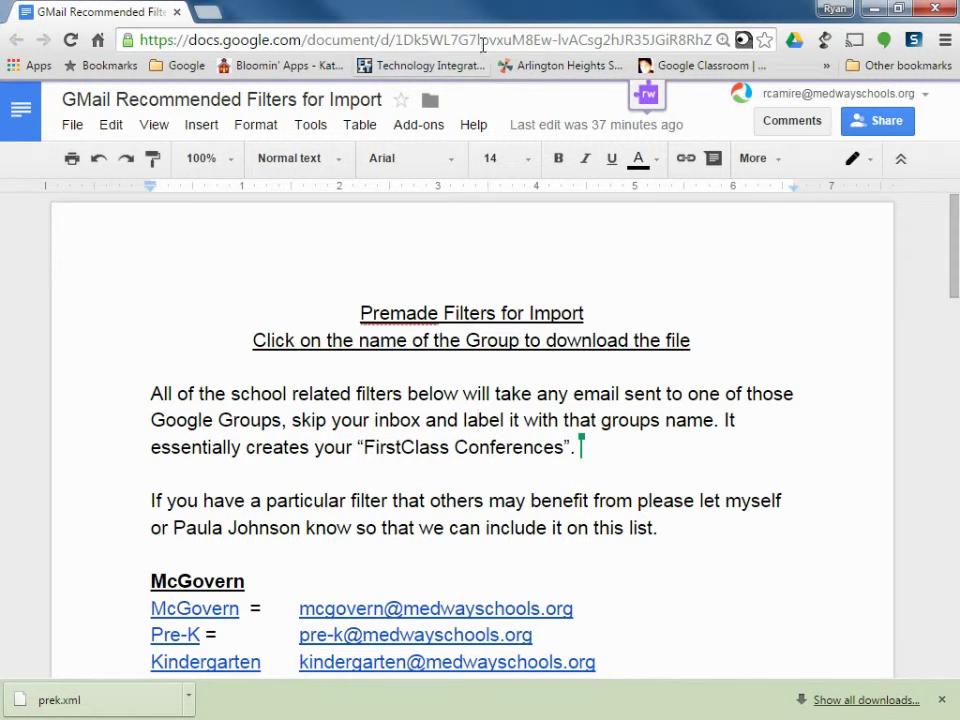
pyautogui.hotkey('alt', 'Tab')
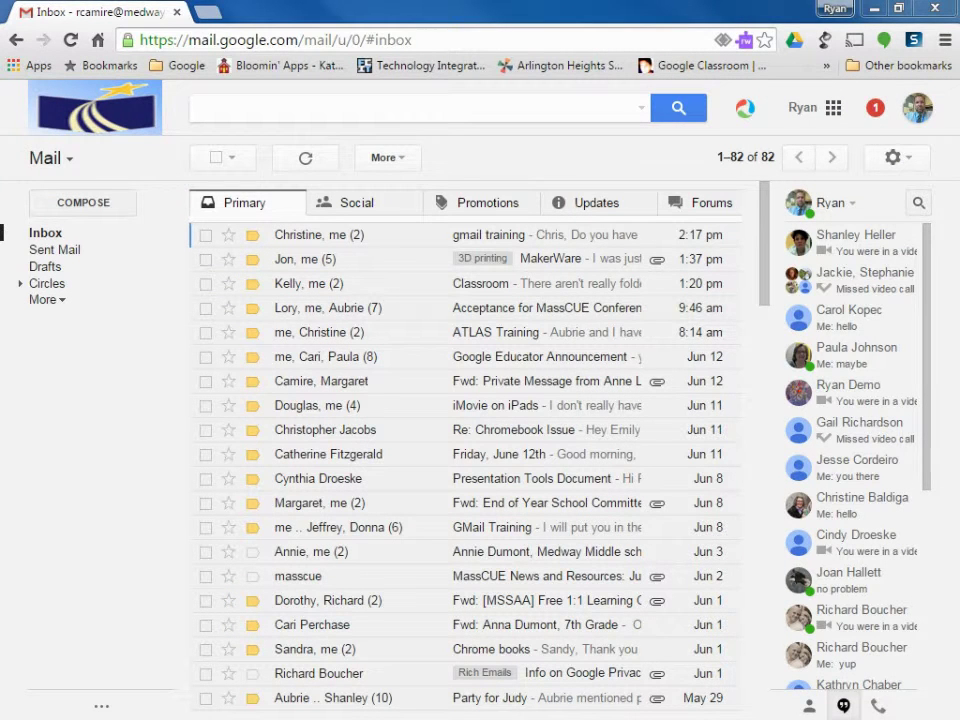
# Go to Settings > Filters and start Import filters at the bottom of the filter list
pyautogui.click(911, 160)
pyautogui.click(763, 300)
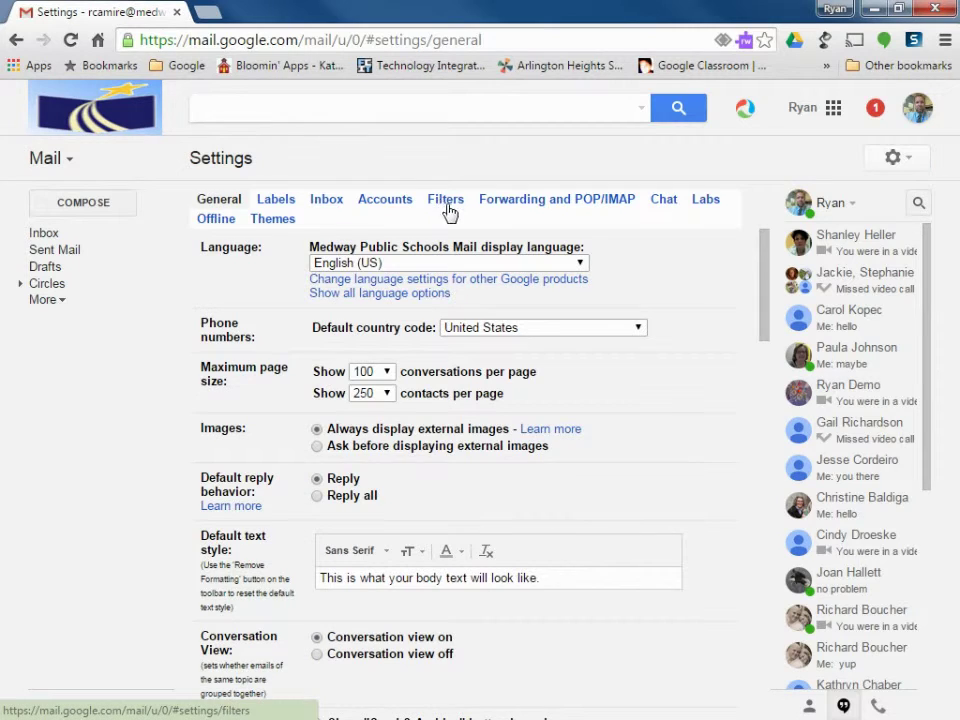
pyautogui.click(445, 203)
pyautogui.scroll(-5, 520, 412)
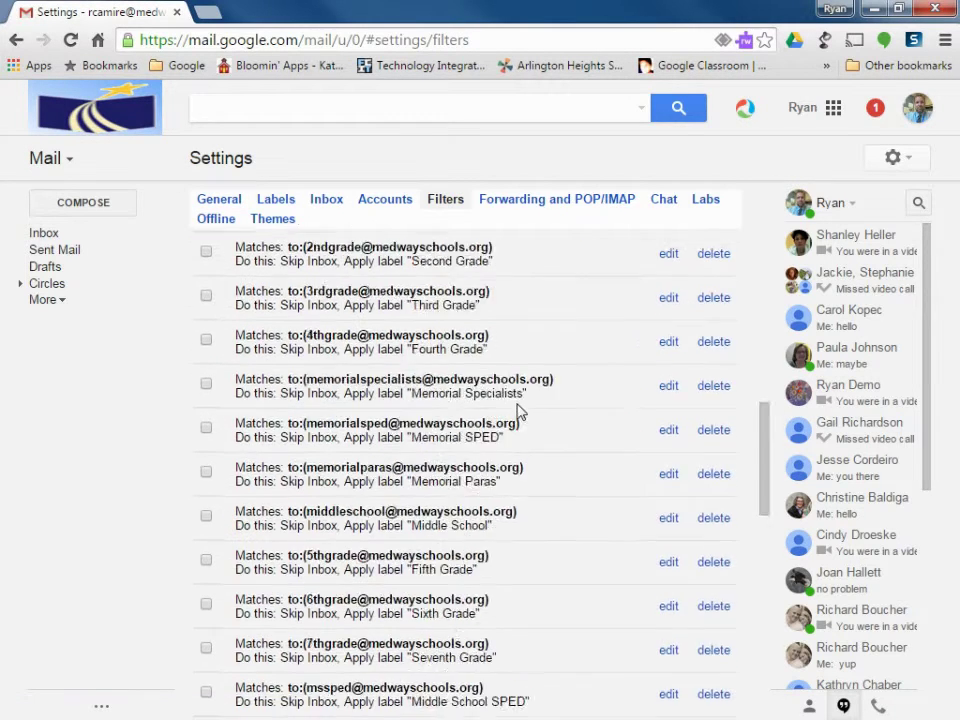
pyautogui.scroll(-10, 518, 410)
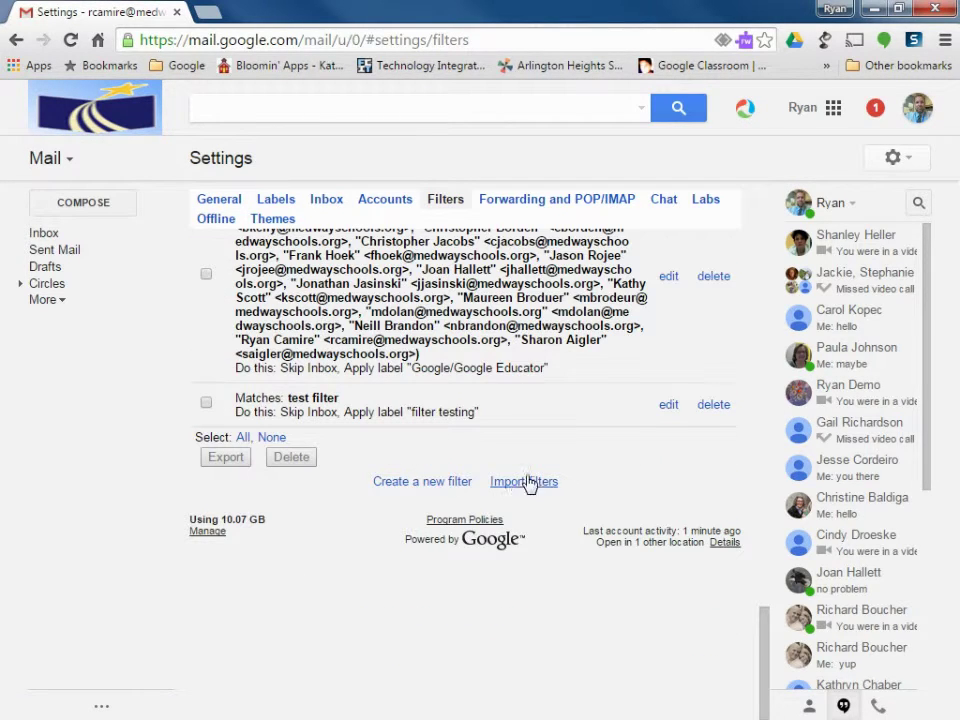
pyautogui.click(535, 487)
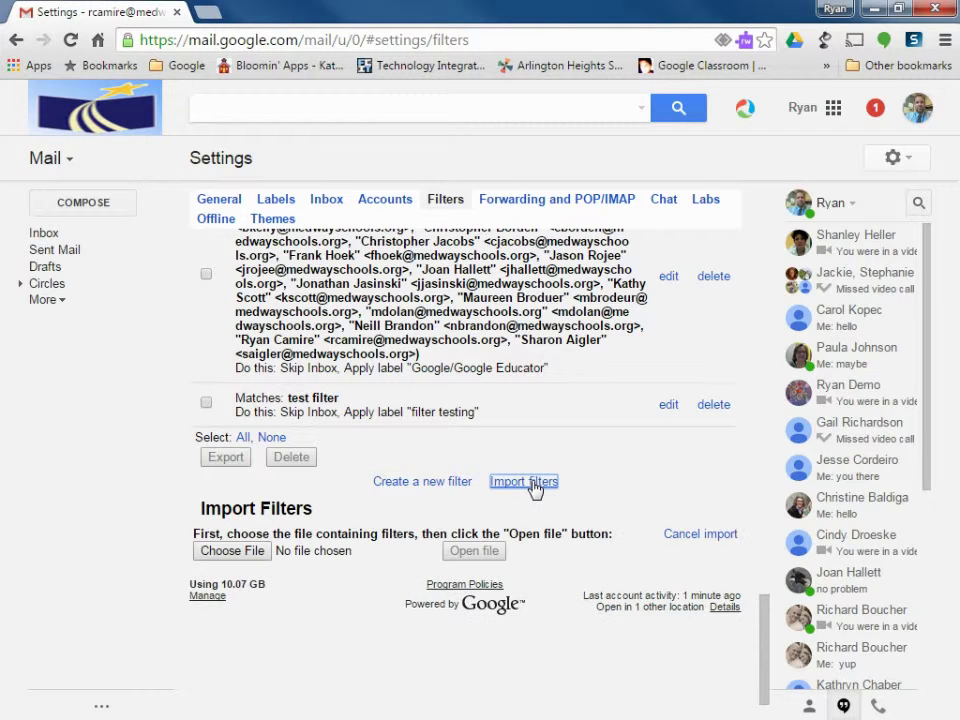
# Load prek.xml from Downloads and set its Pre - K filter to apply to existing email
pyautogui.click(242, 553)
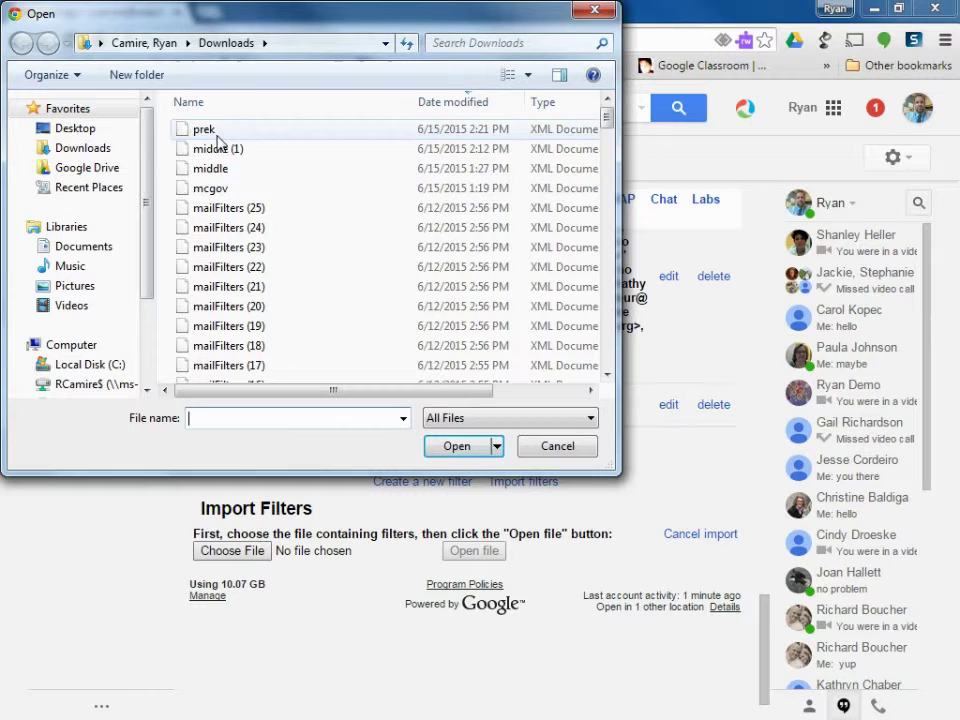
pyautogui.click(96, 150)
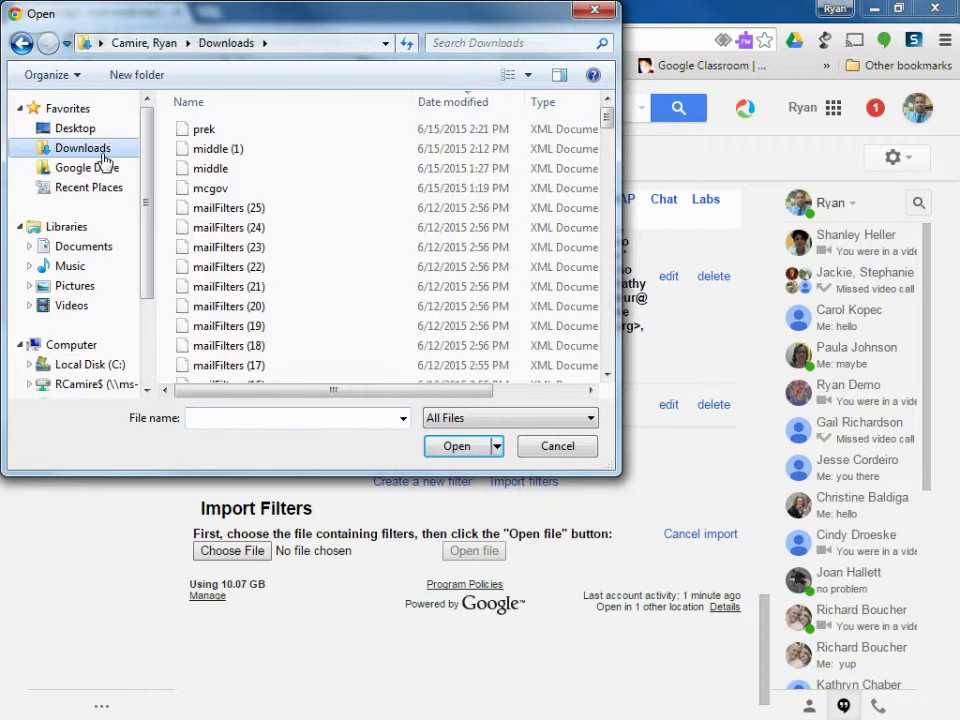
pyautogui.click(211, 132)
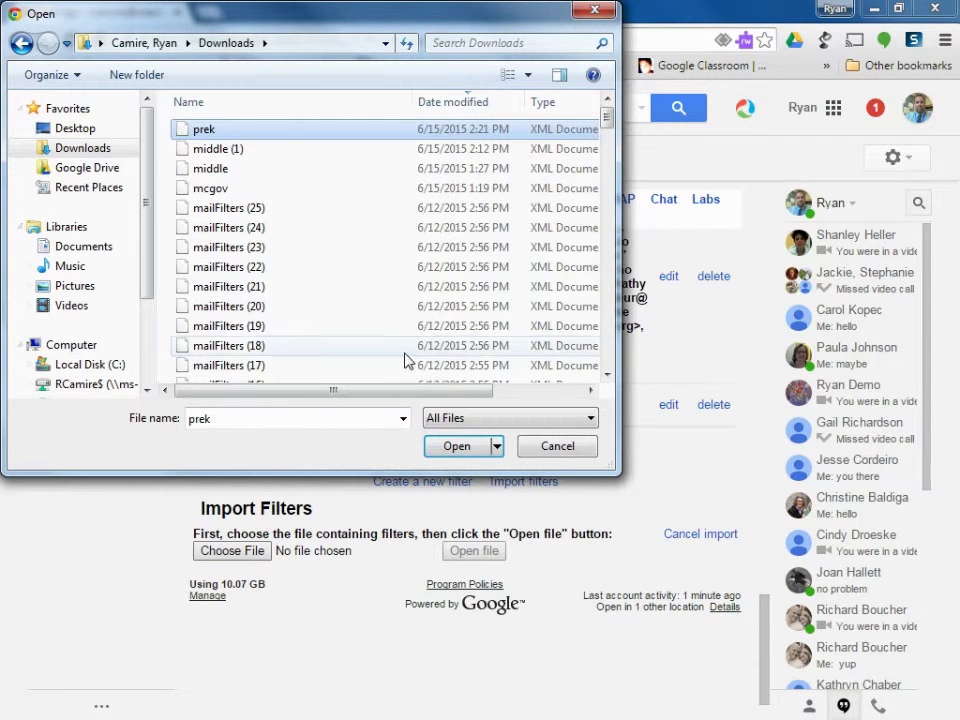
pyautogui.click(457, 446)
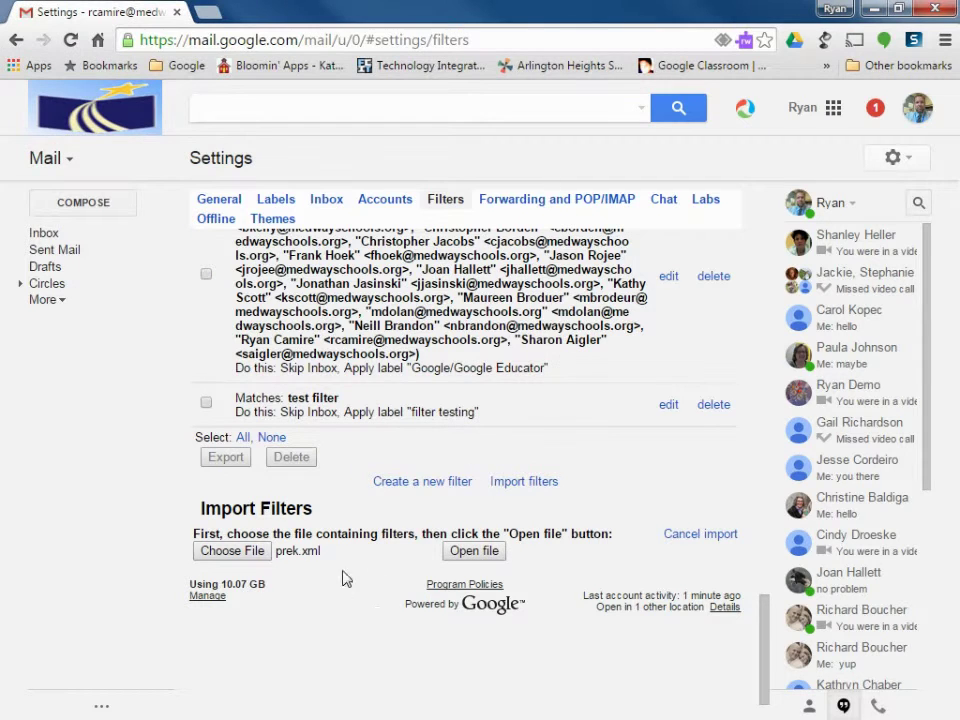
pyautogui.click(458, 551)
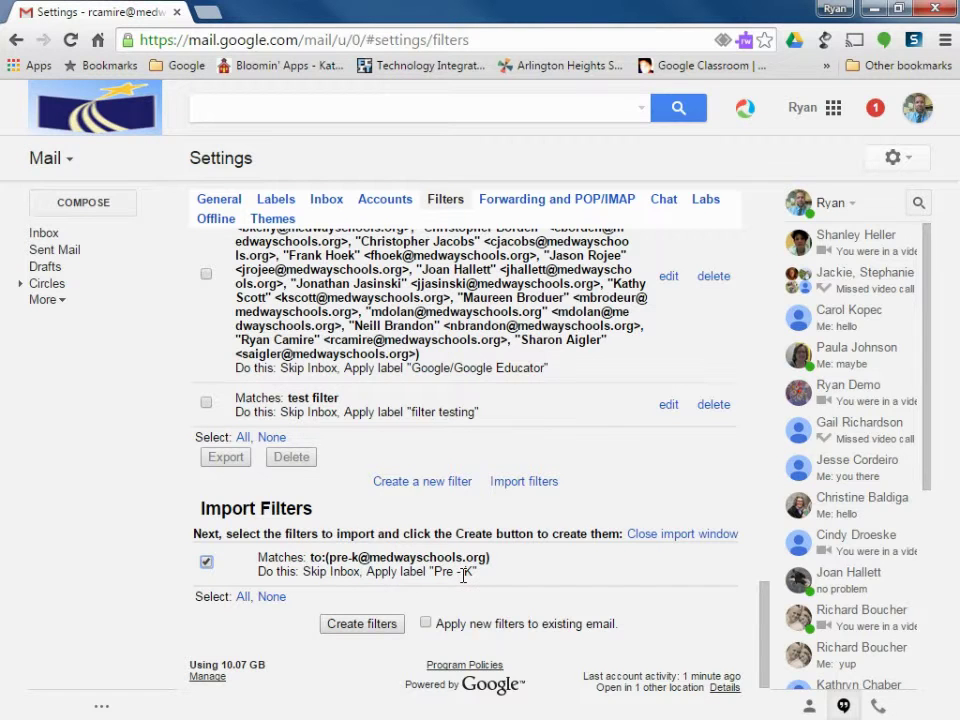
pyautogui.click(427, 623)
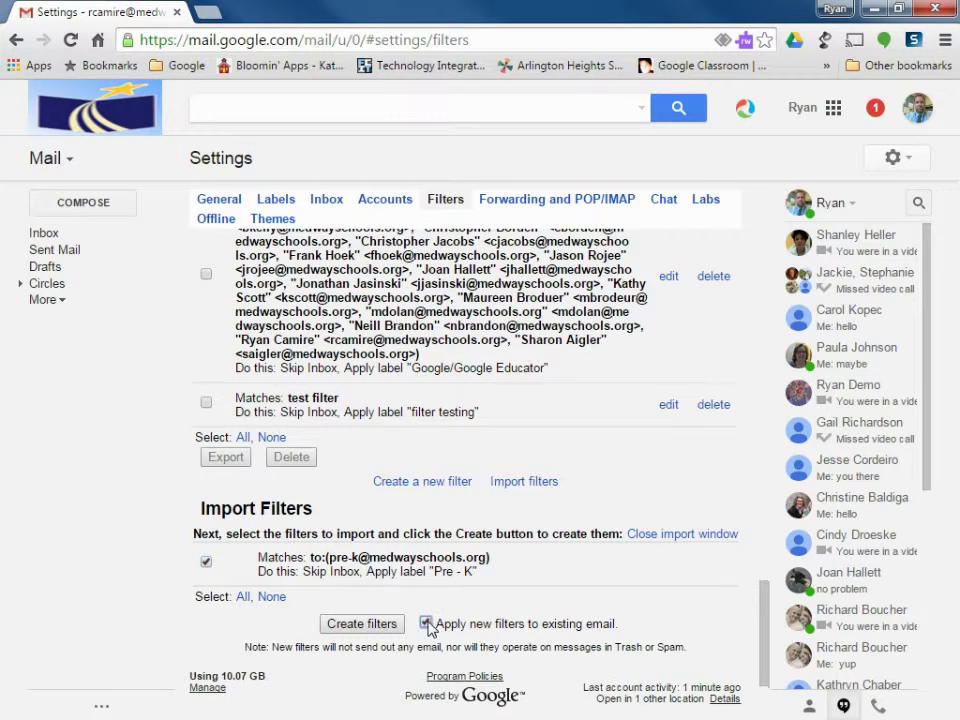
# Create the imported Pre - K filter and scroll the filter list to confirm it
pyautogui.click(369, 621)
pyautogui.scroll(10, 410, 542)
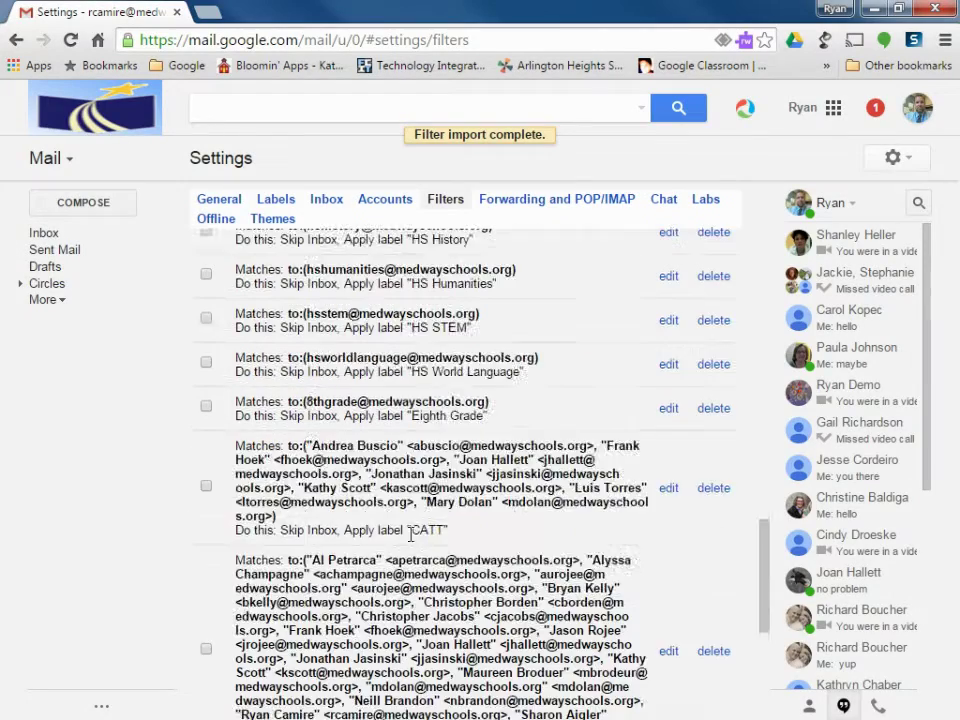
pyautogui.scroll(-1, 410, 542)
pyautogui.scroll(-1, 410, 542)
pyautogui.scroll(10, 410, 542)
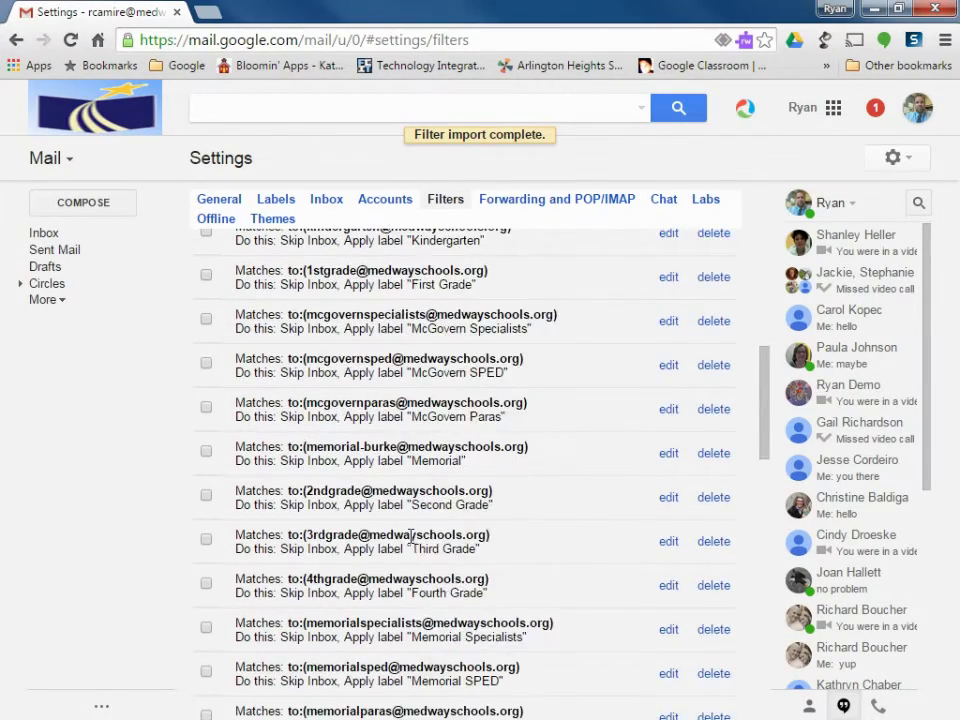
pyautogui.scroll(1, 400, 530)
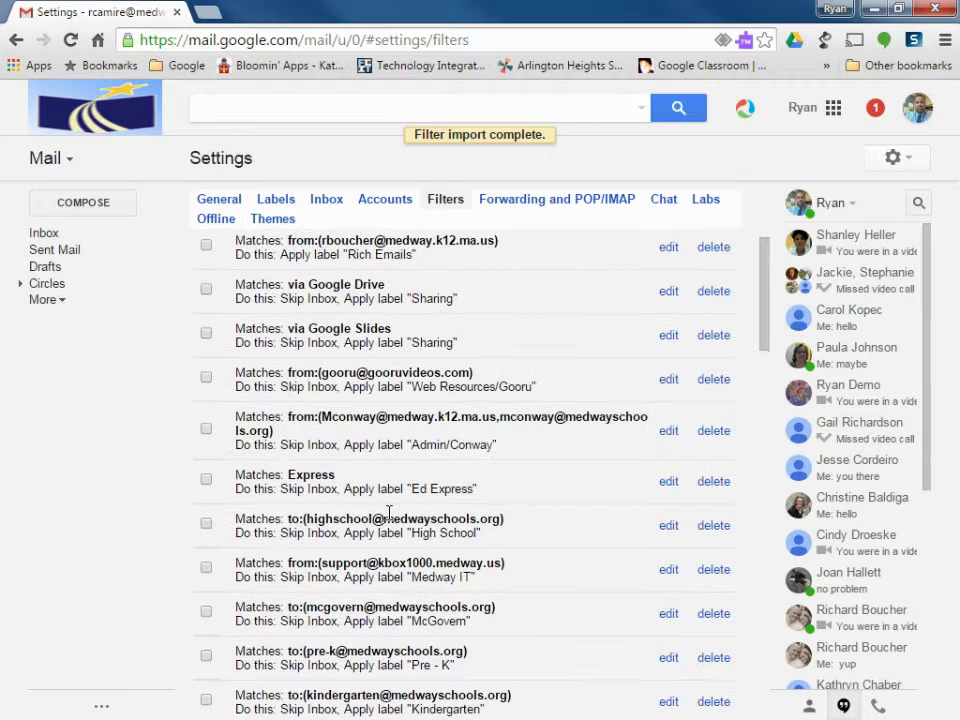
pyautogui.scroll(-4, 370, 550)
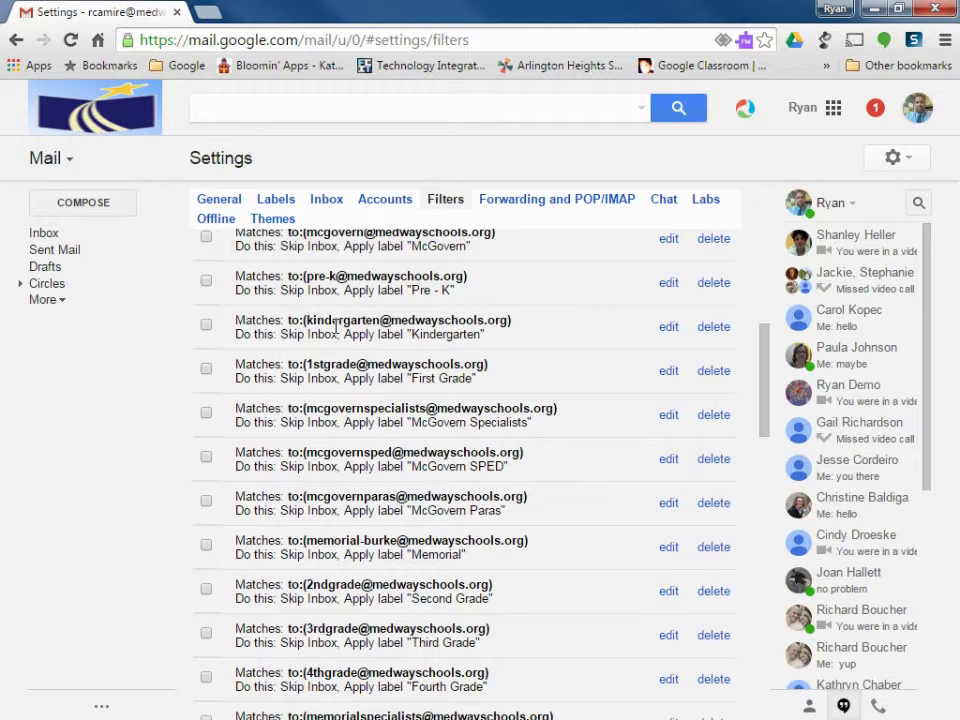
# Start a new message from the inbox addressed to your own school account
pyautogui.click(62, 233)
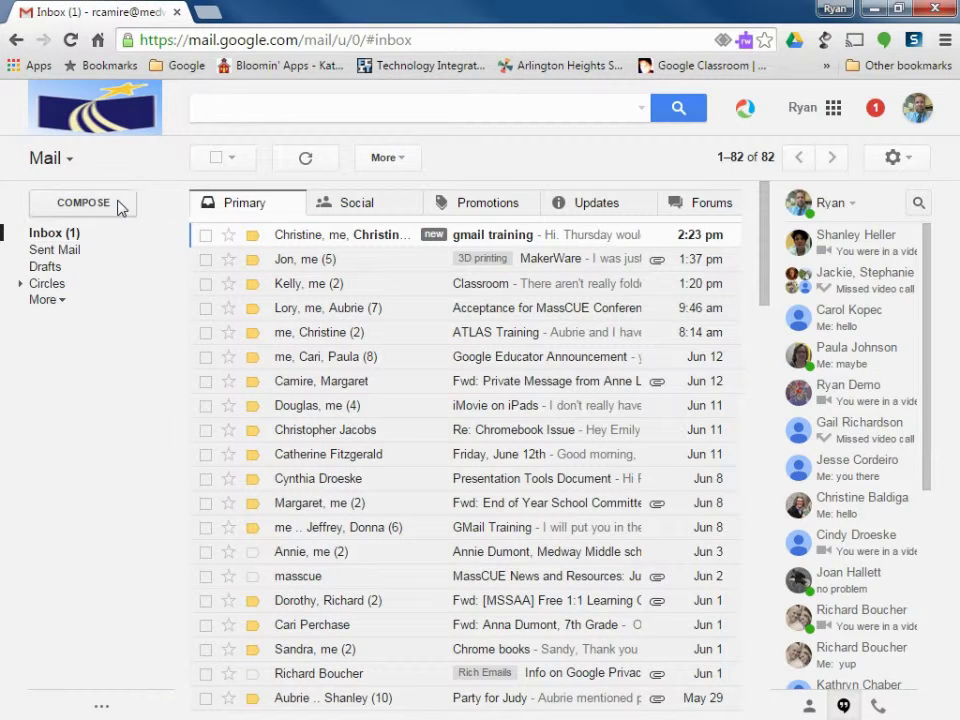
pyautogui.click(115, 210)
pyautogui.write('r')
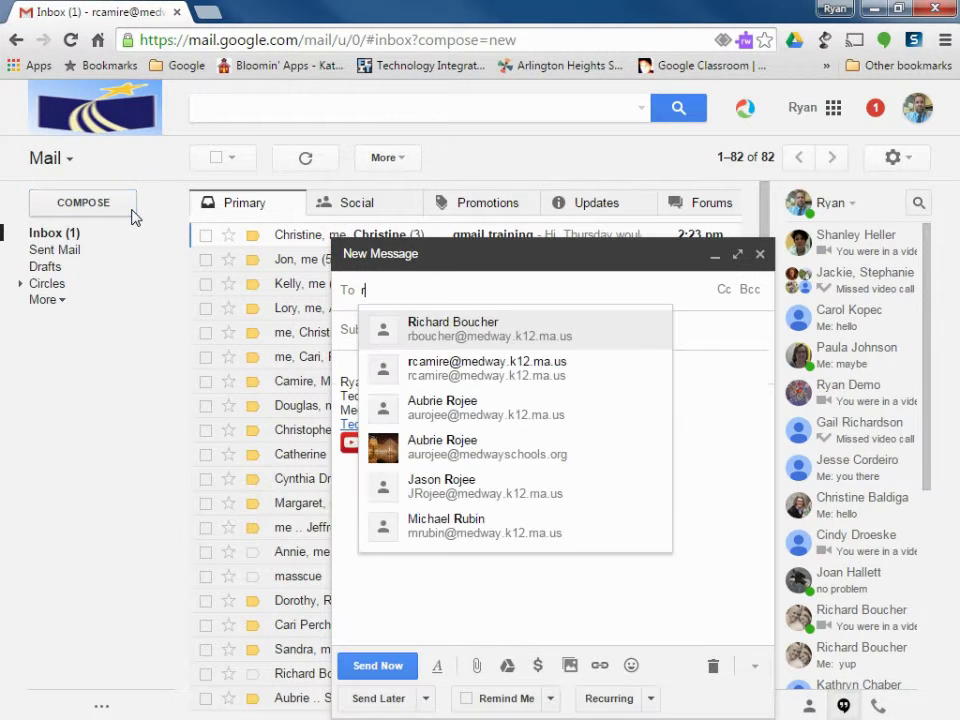
pyautogui.write('cami')
pyautogui.press('Down')
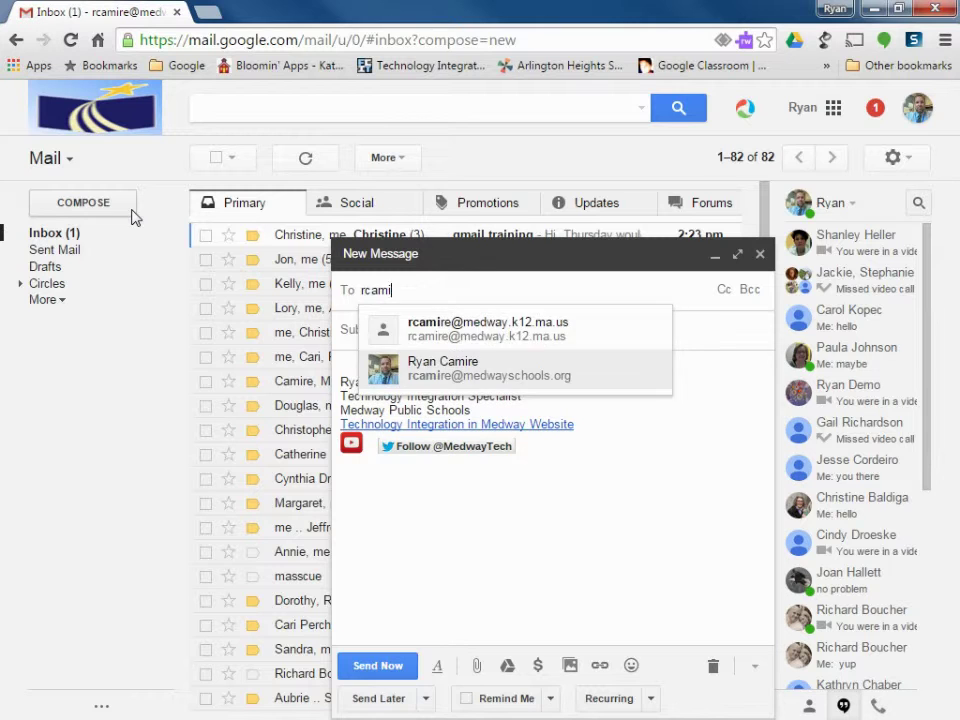
pyautogui.press('Return')
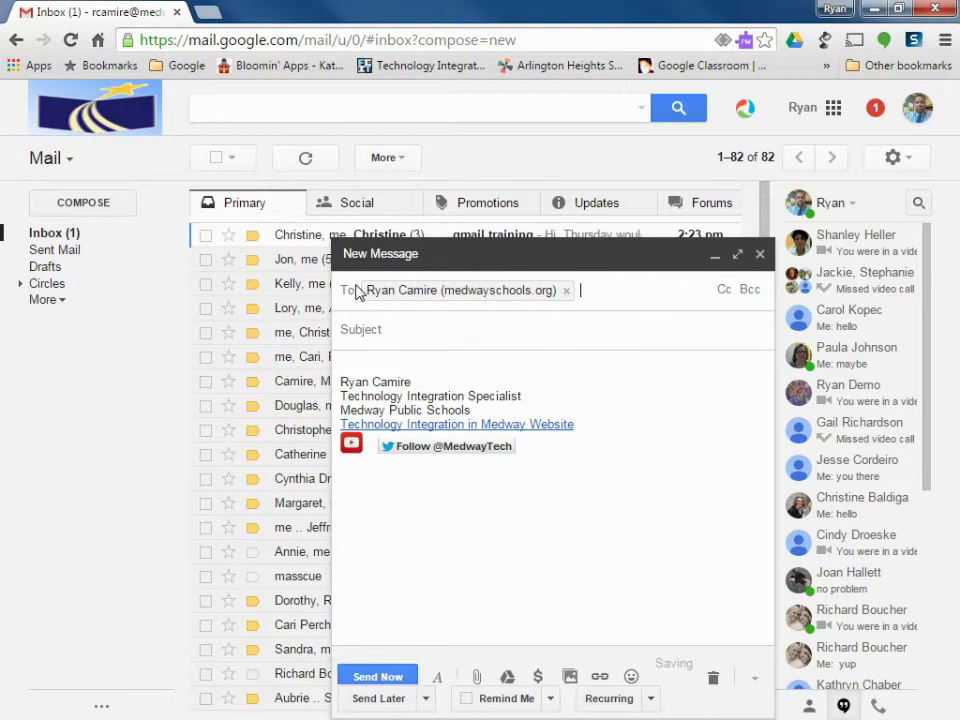
# Enter subject 'test filter' and body 'here it is.', then send it
pyautogui.moveTo(371, 289)
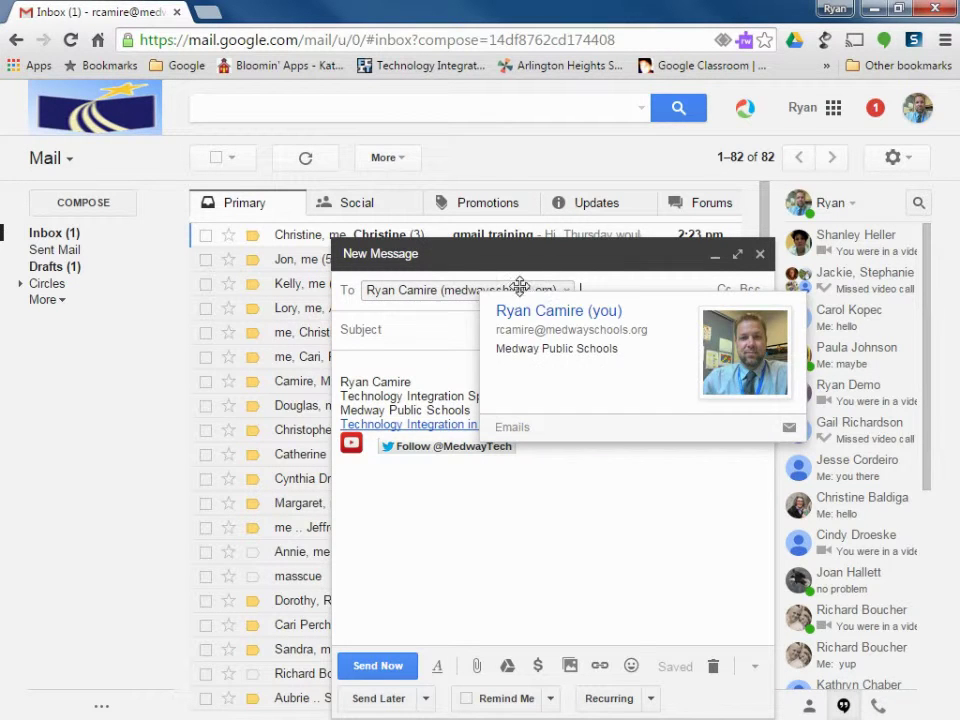
pyautogui.click(420, 333)
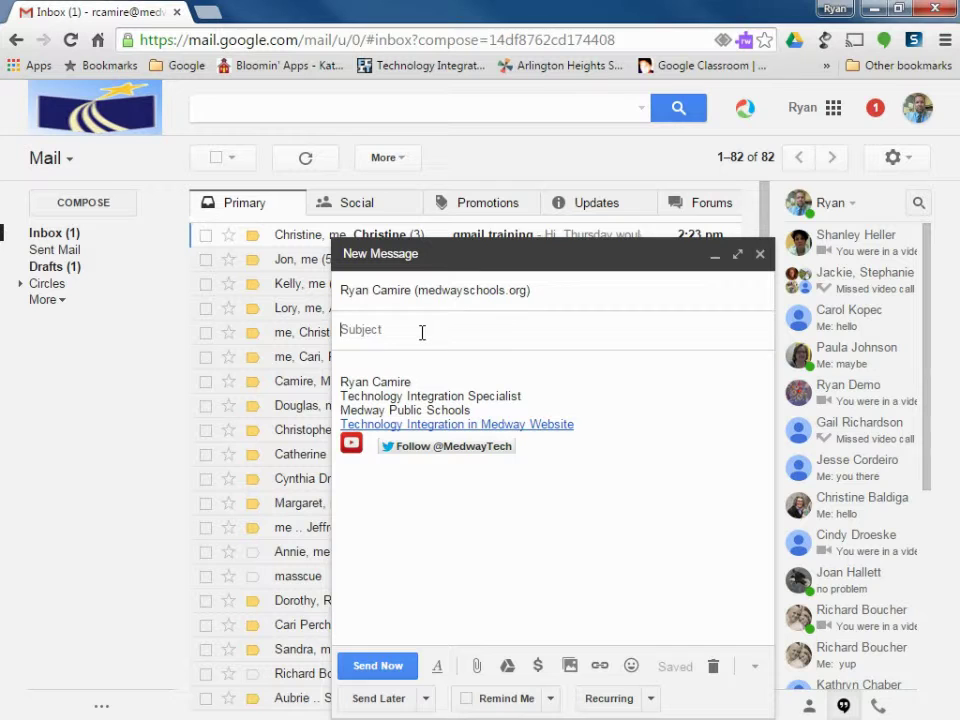
pyautogui.write('test filter')
pyautogui.press('Tab')
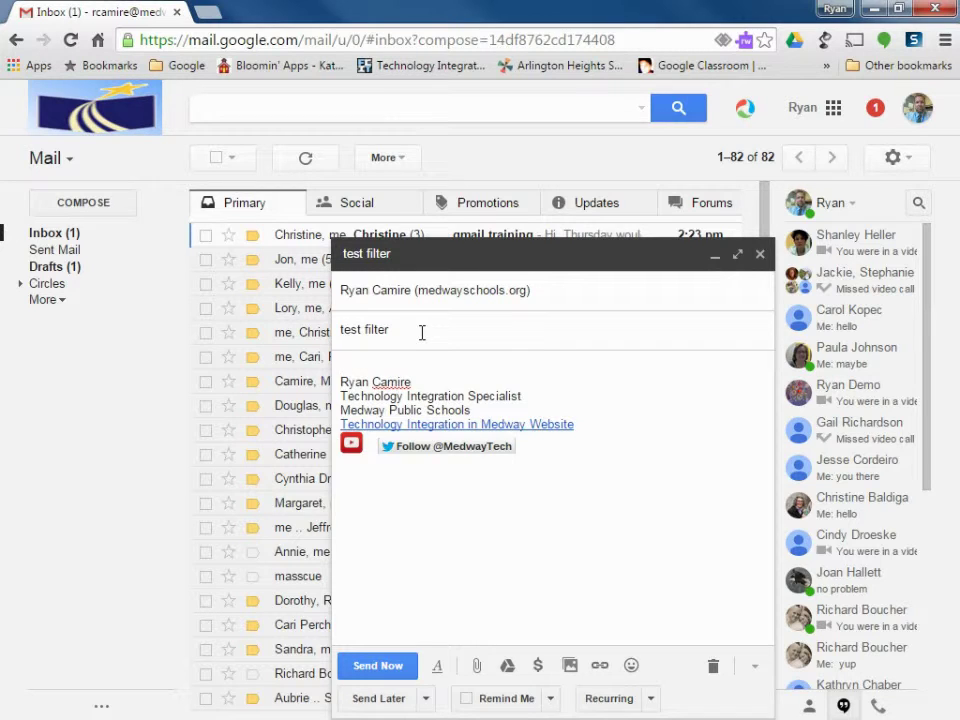
pyautogui.press('Return')
pyautogui.press('Return')
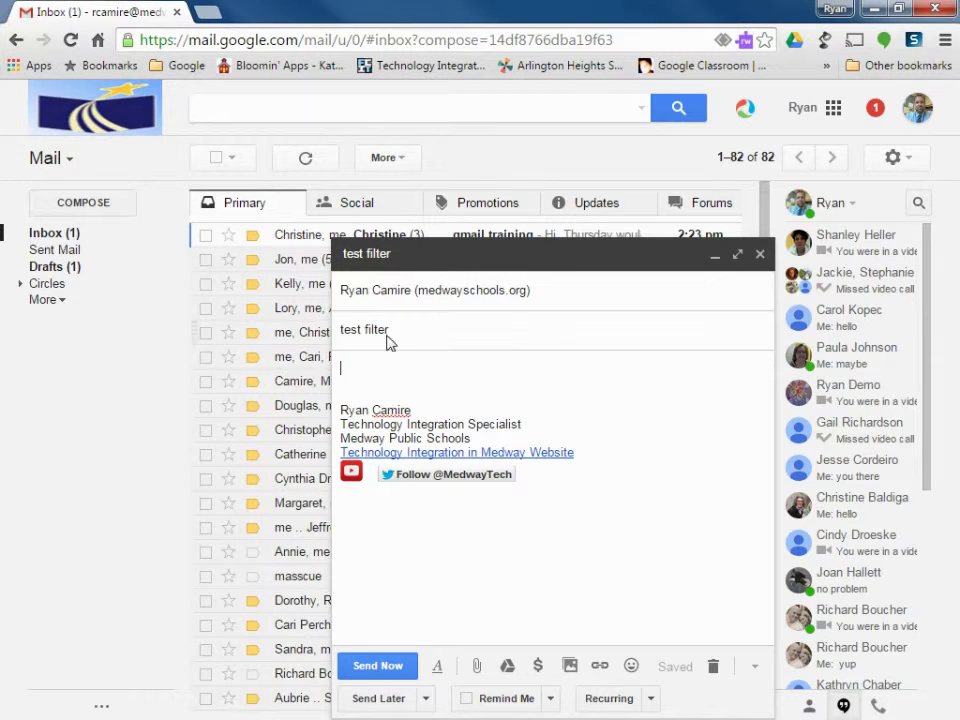
pyautogui.write('here it is.')
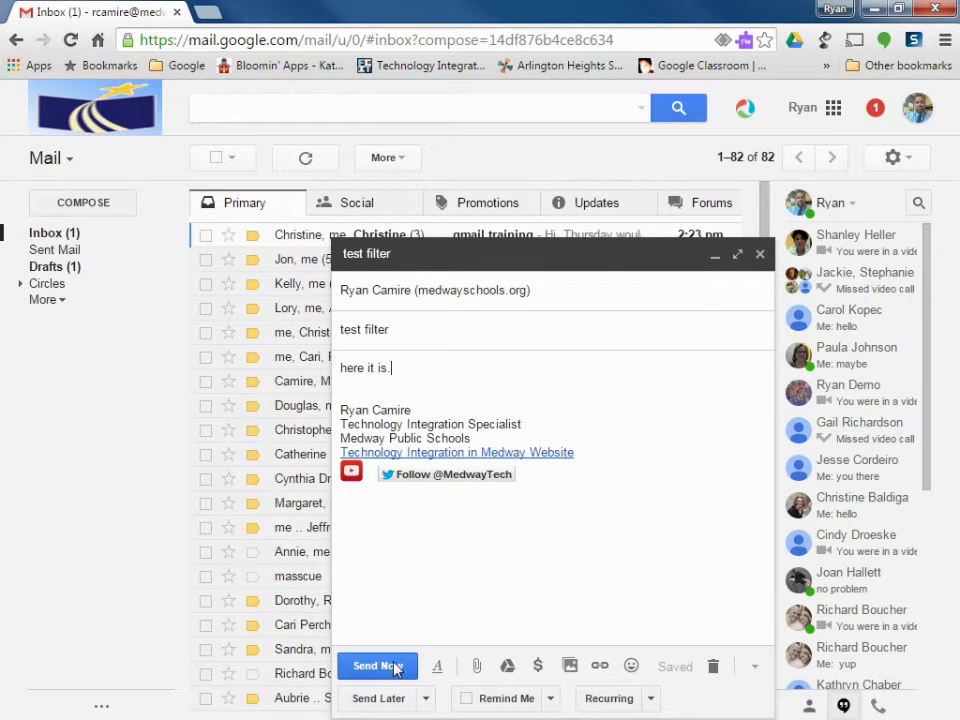
pyautogui.click(393, 670)
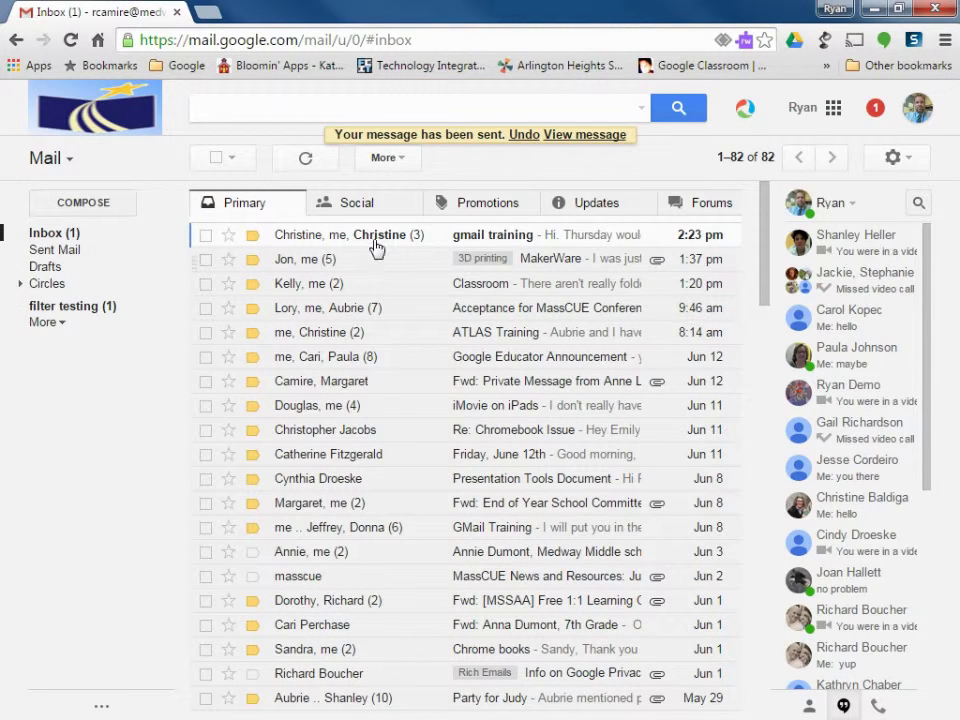
# Check the newest test filter message under the filter testing label
pyautogui.click(104, 312)
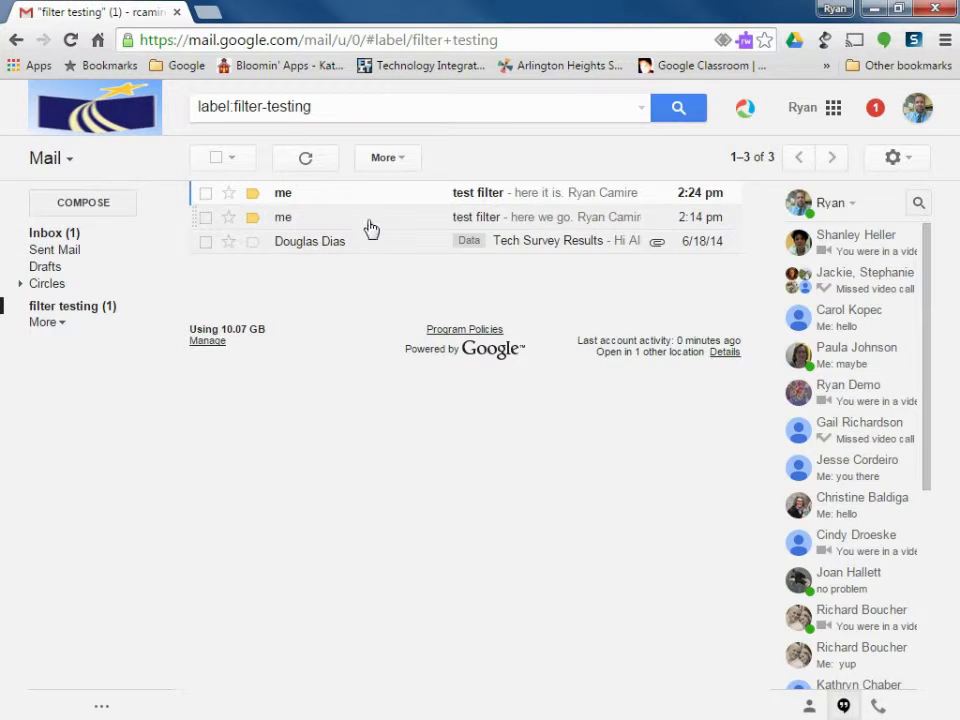
pyautogui.click(306, 195)
pyautogui.click(222, 158)
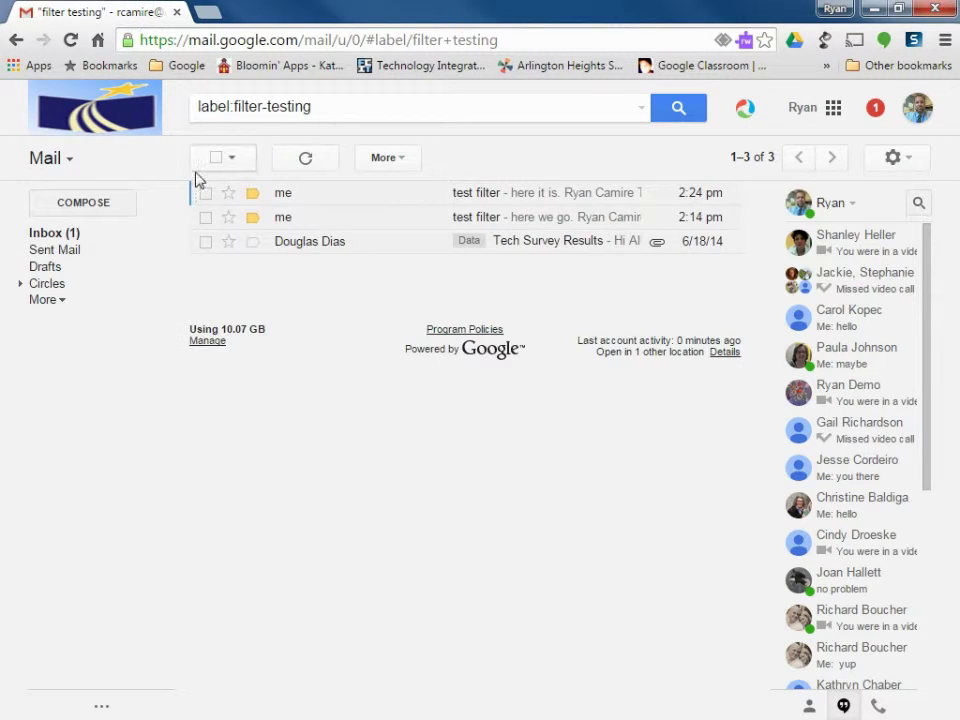
# Select both test filter messages and move them to the Trash
pyautogui.click(206, 193)
pyautogui.click(205, 217)
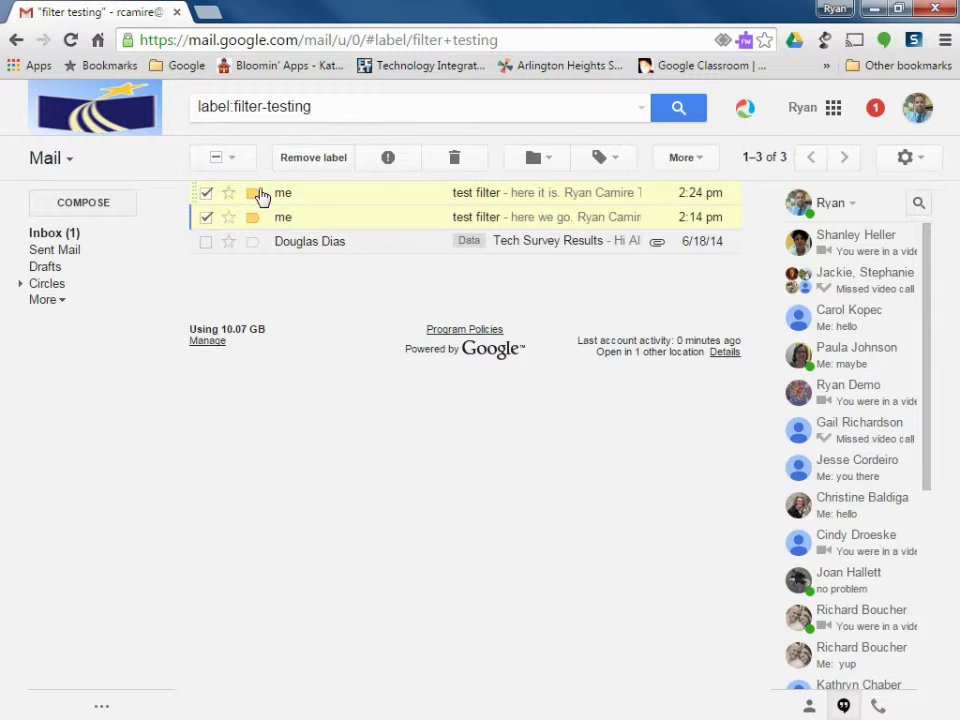
pyautogui.click(456, 164)
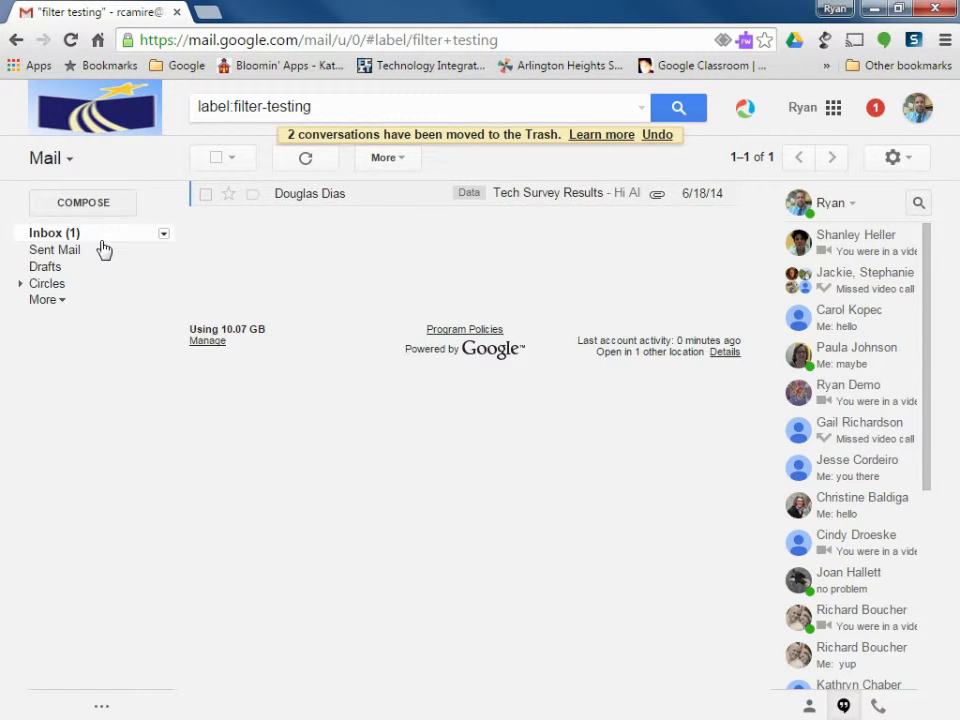
pyautogui.click(45, 300)
pyautogui.scroll(-5, 60, 340)
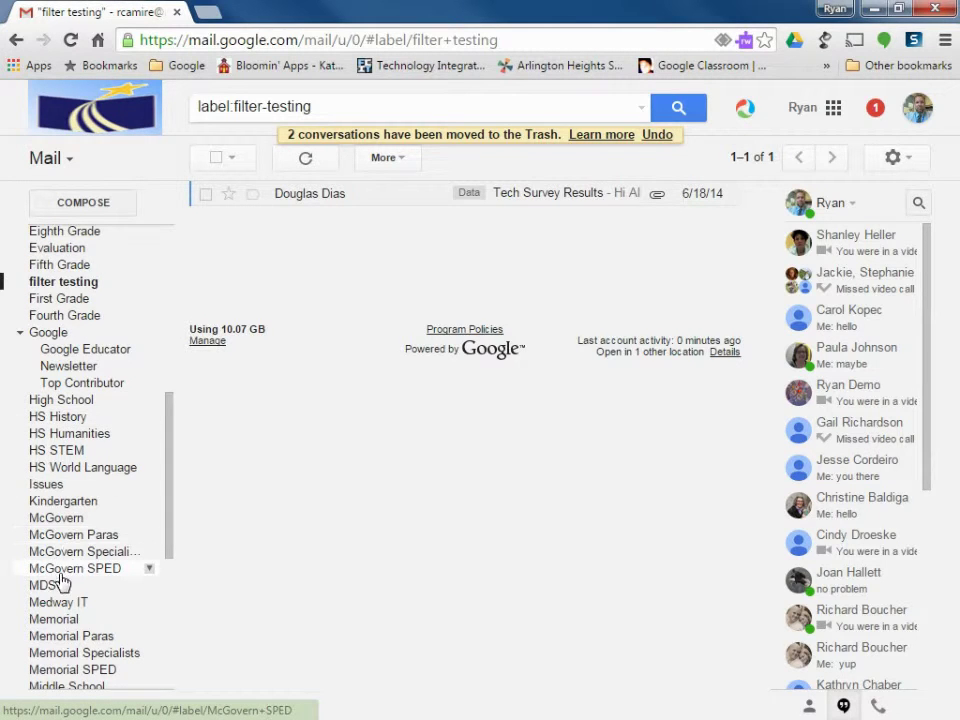
pyautogui.scroll(-2, 62, 580)
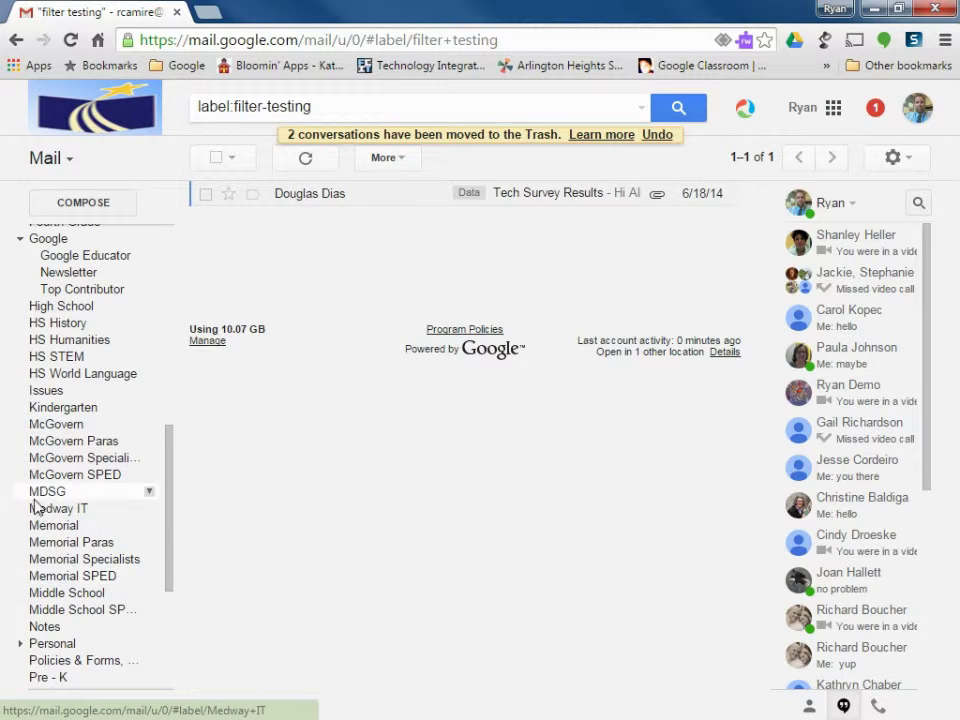
pyautogui.moveTo(171, 529); pyautogui.dragTo(176, 291)
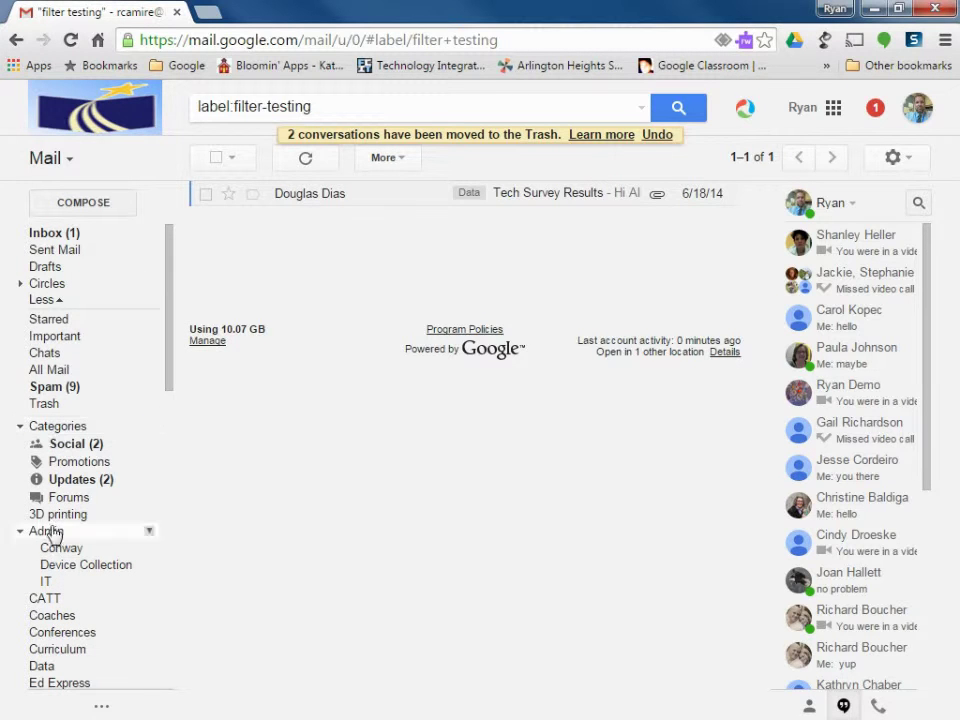
pyautogui.click(38, 300)
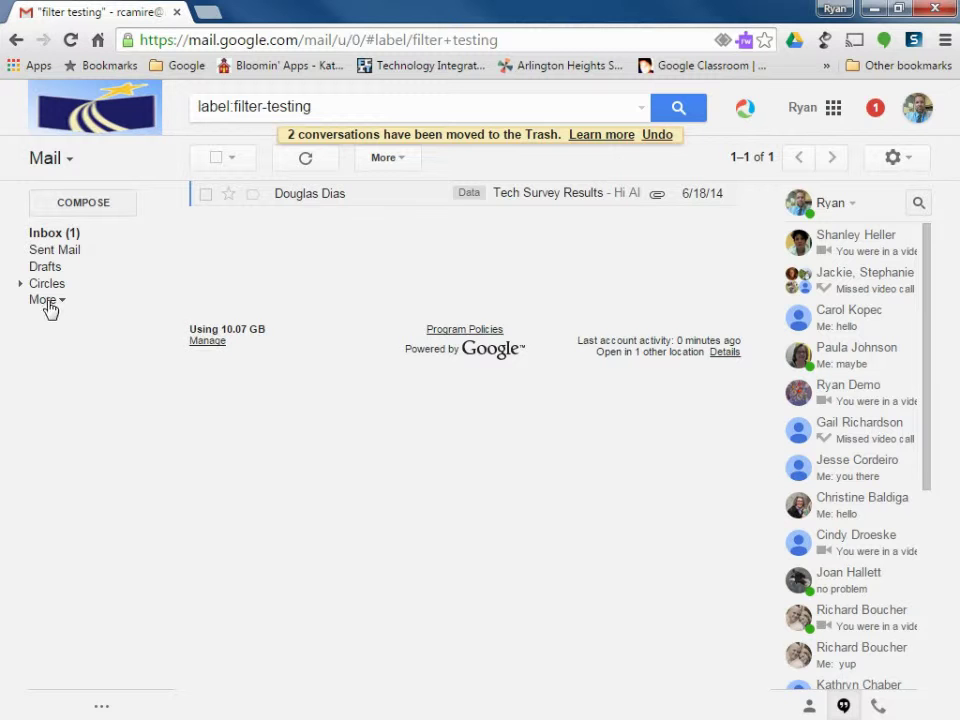
# From the inbox, expand the full label list and open the Eighth Grade label's options
pyautogui.click(70, 240)
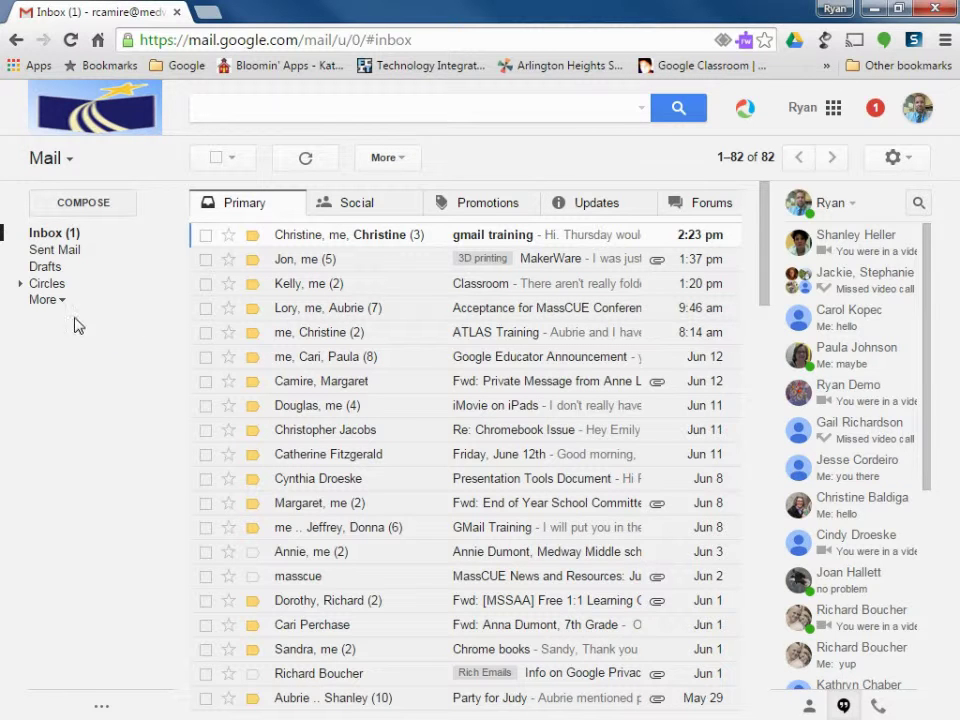
pyautogui.click(48, 305)
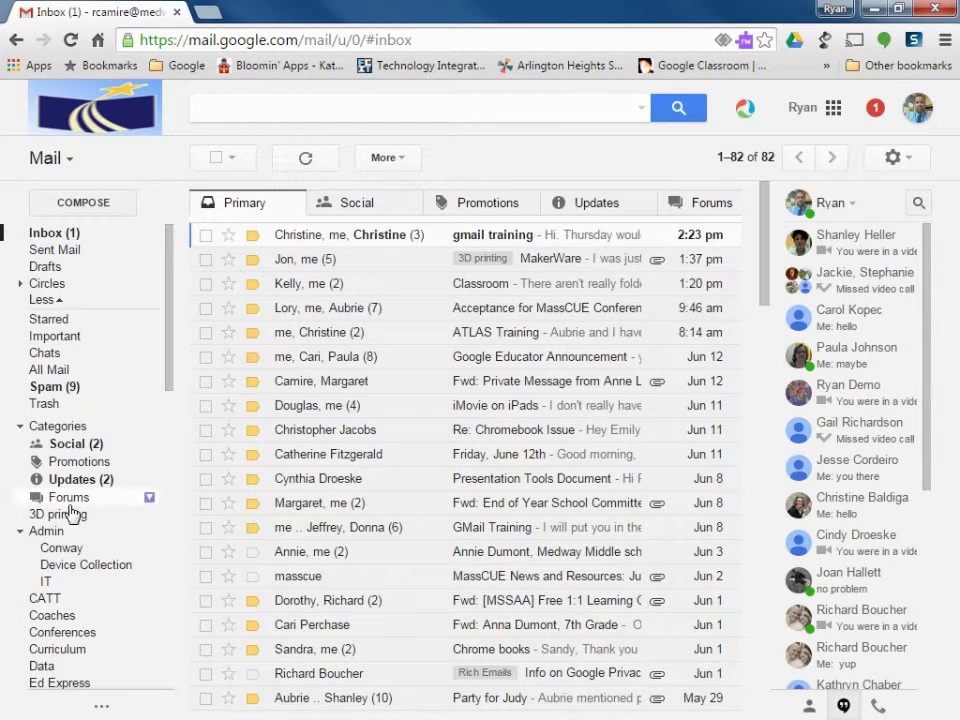
pyautogui.scroll(-2, 80, 585)
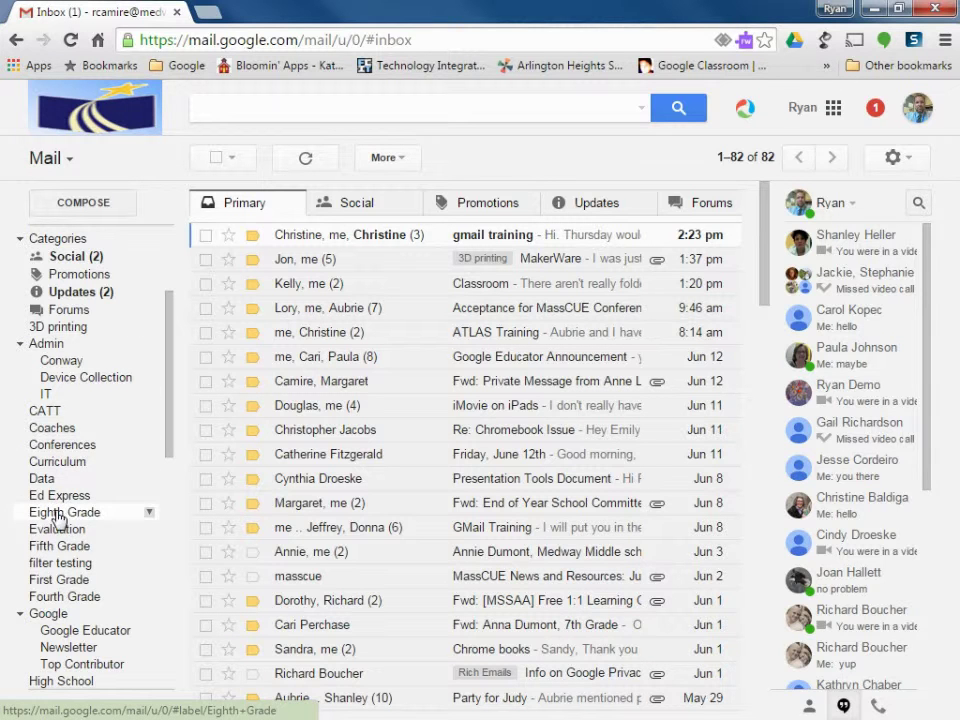
pyautogui.click(151, 518)
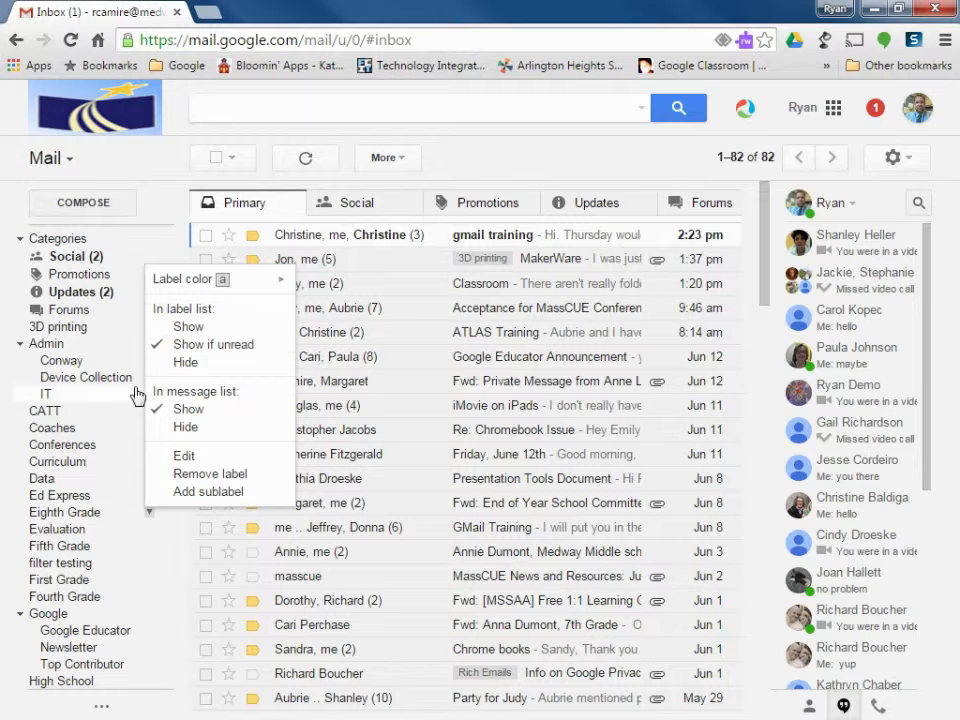
# Switch to the filters document window, move it up, and maximize it
pyautogui.hotkey('alt', 'Tab')
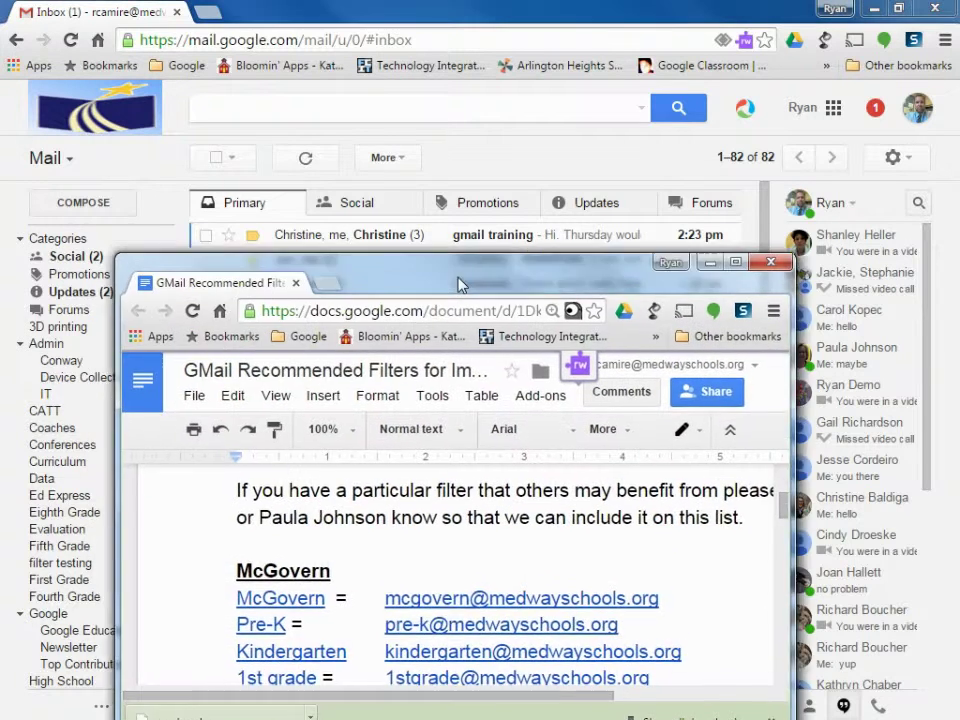
pyautogui.moveTo(456, 285); pyautogui.dragTo(422, 118)
pyautogui.doubleClick(422, 118)
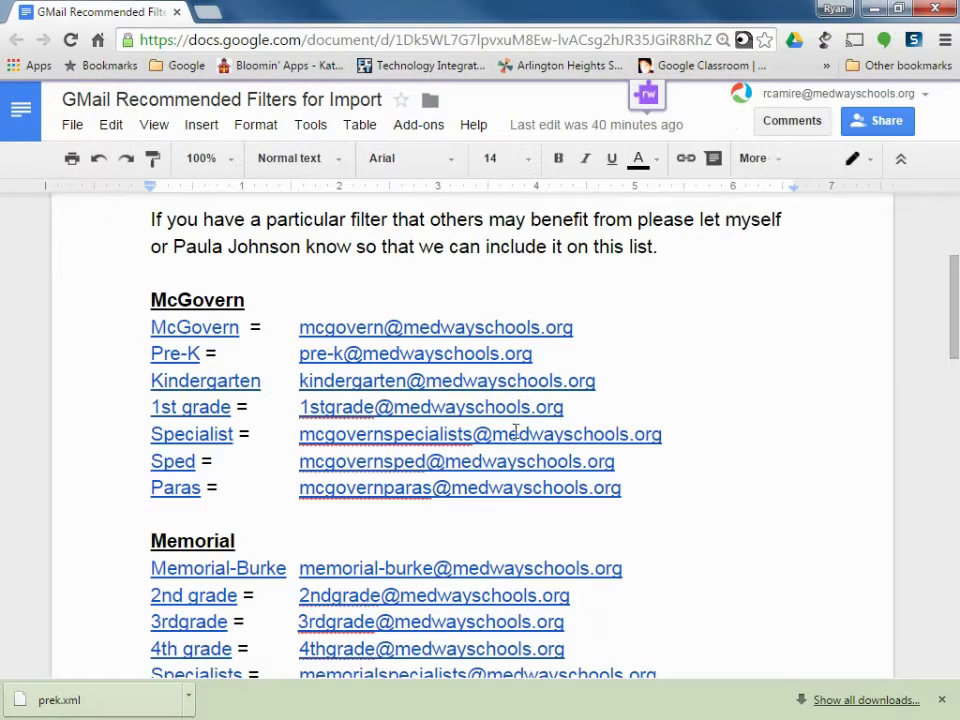
# Scroll through the document, preview the Support Ticket link, and return to the top
pyautogui.scroll(-10, 401, 403)
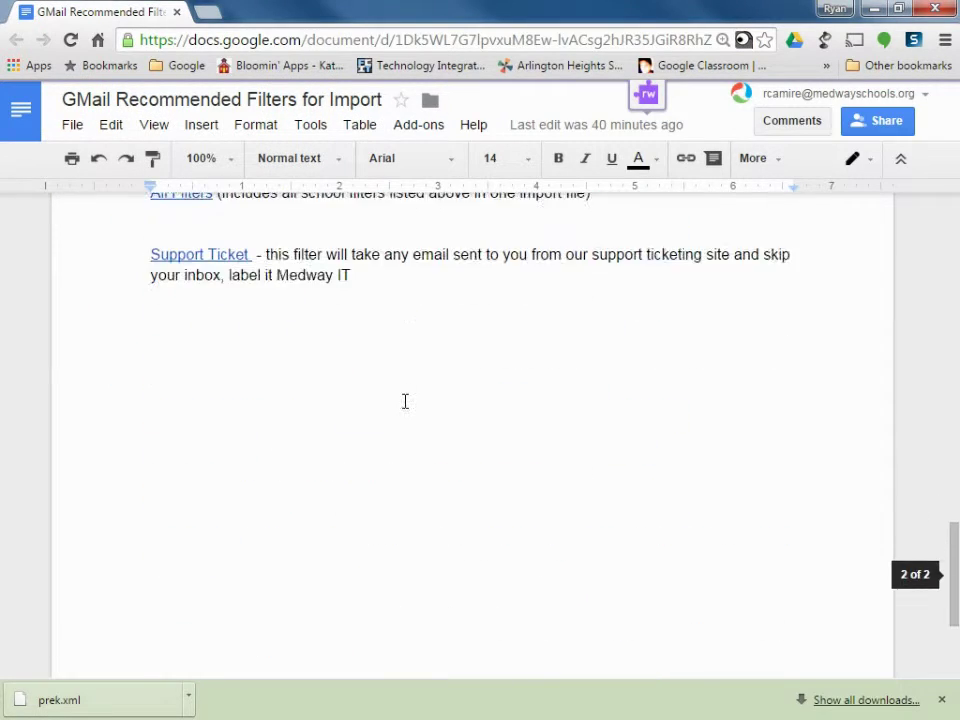
pyautogui.scroll(3, 405, 402)
pyautogui.scroll(7, 405, 402)
pyautogui.scroll(-6, 405, 400)
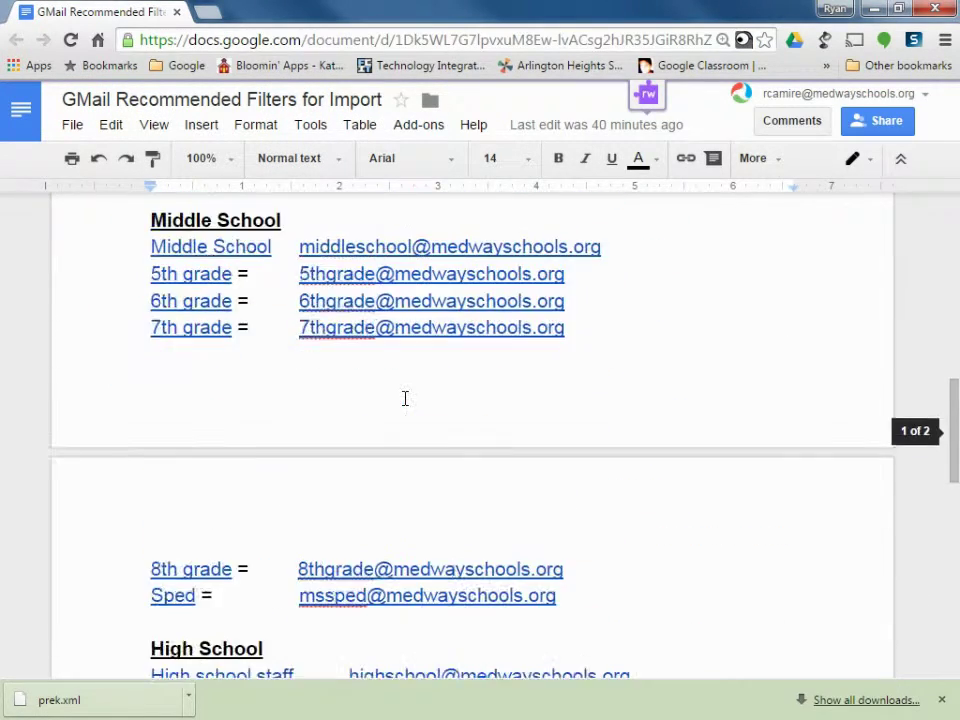
pyautogui.scroll(-2, 332, 442)
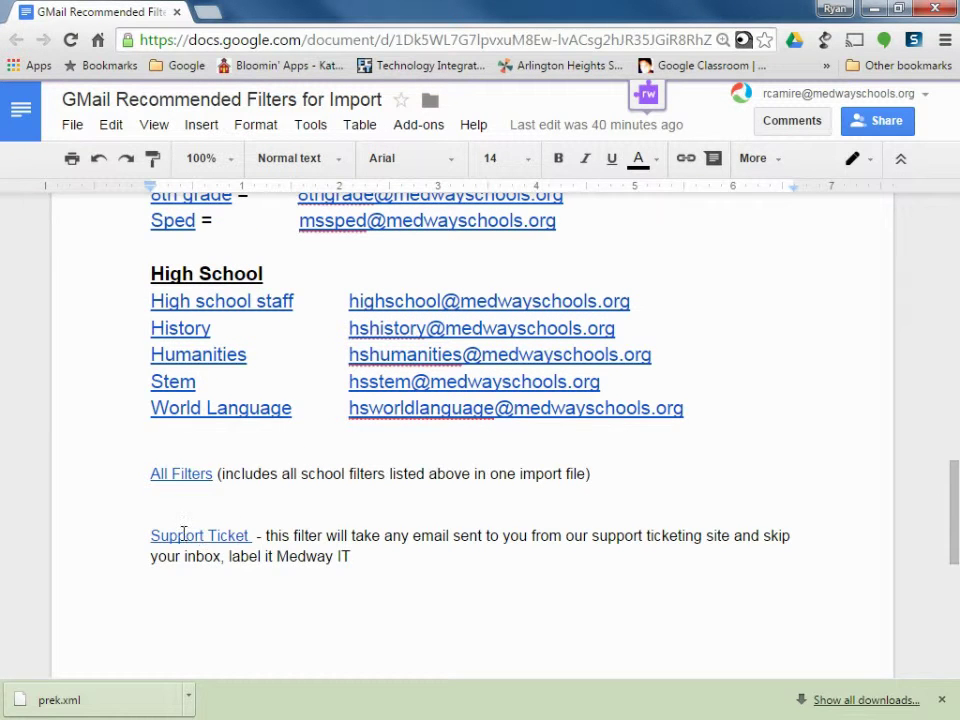
pyautogui.click(184, 536)
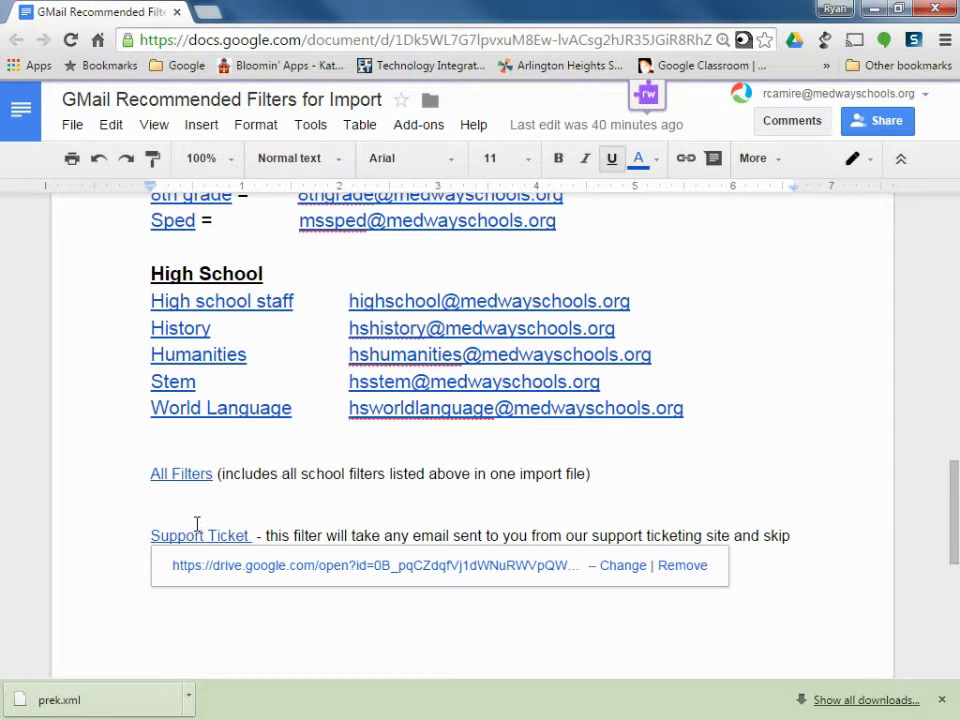
pyautogui.click(311, 537)
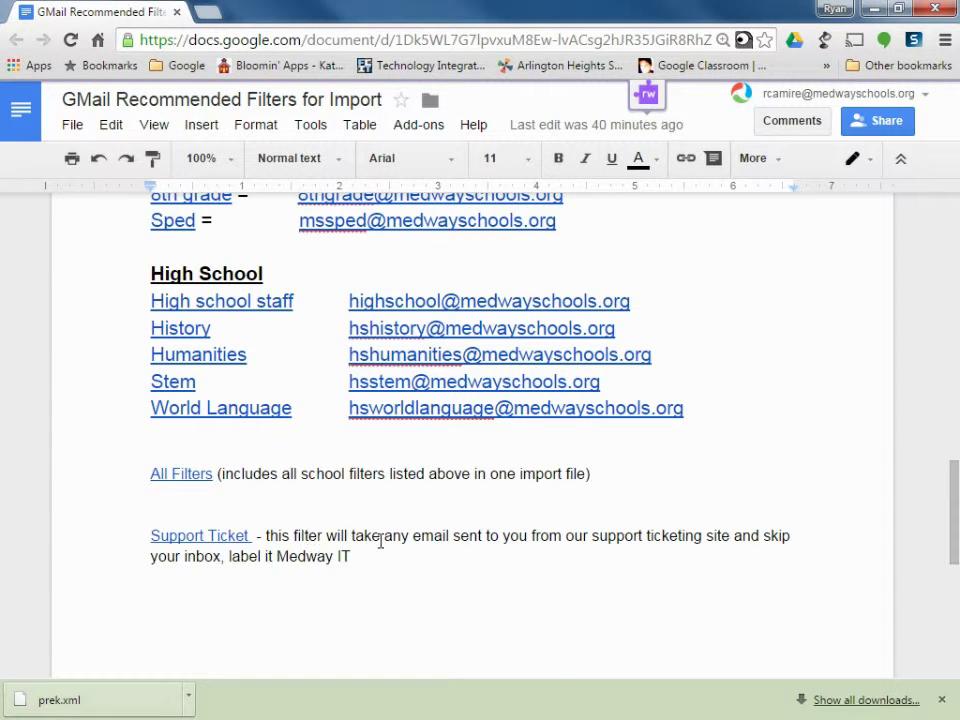
pyautogui.scroll(15, 380, 541)
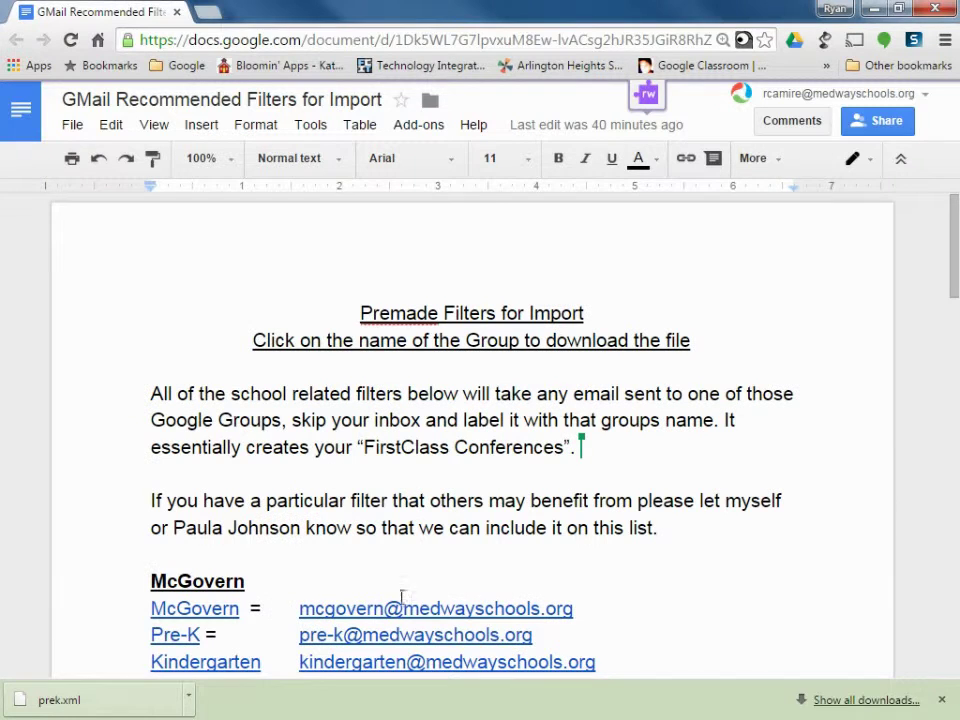